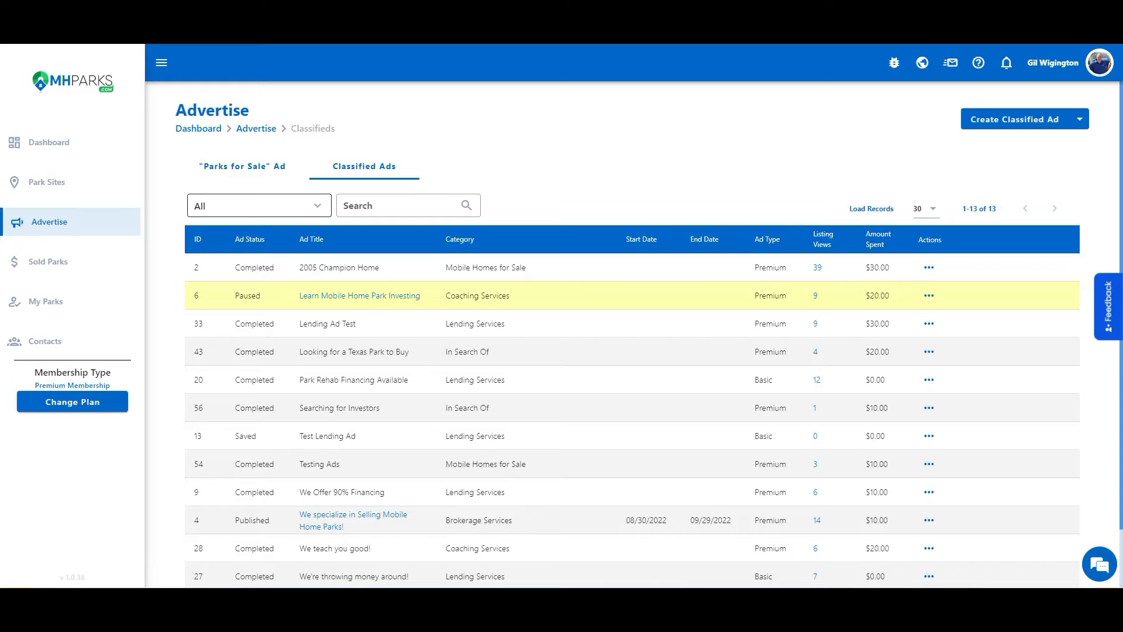
- Examine the classified ads list, its status filter options and the listing views of the 2005 Champion Home ad
click(259, 205)
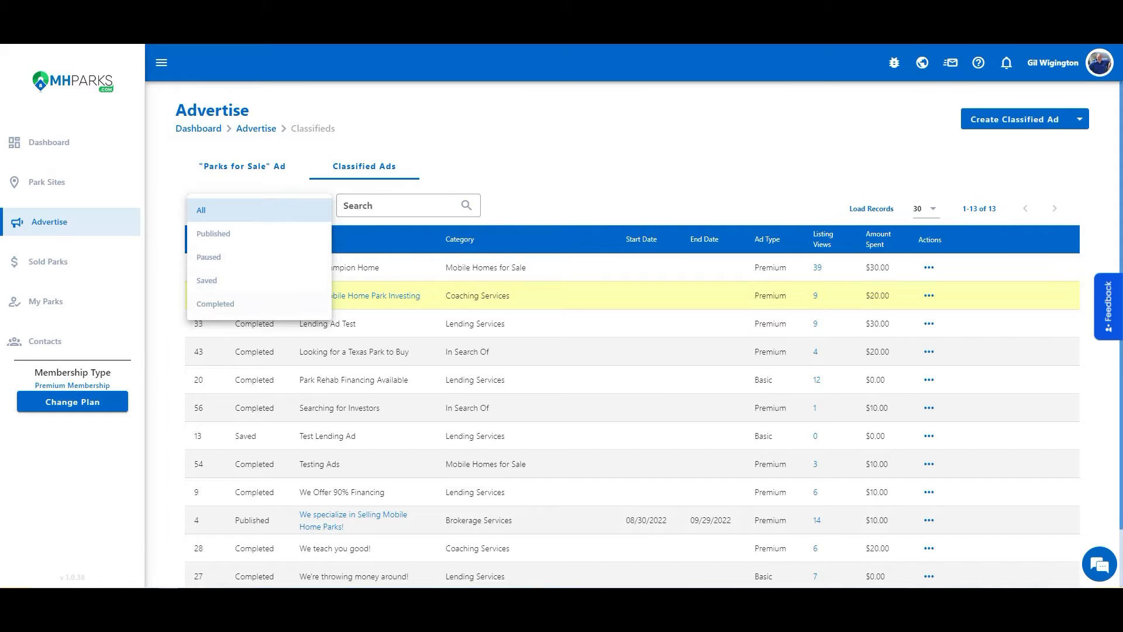
key(Escape)
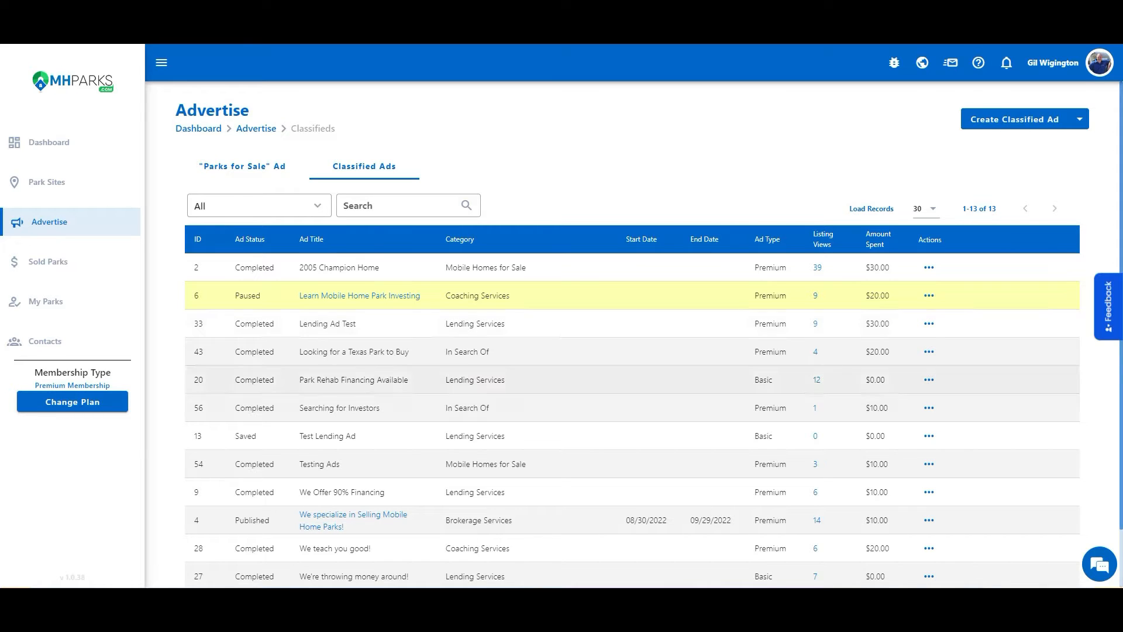
scroll(632, 333, down, 1)
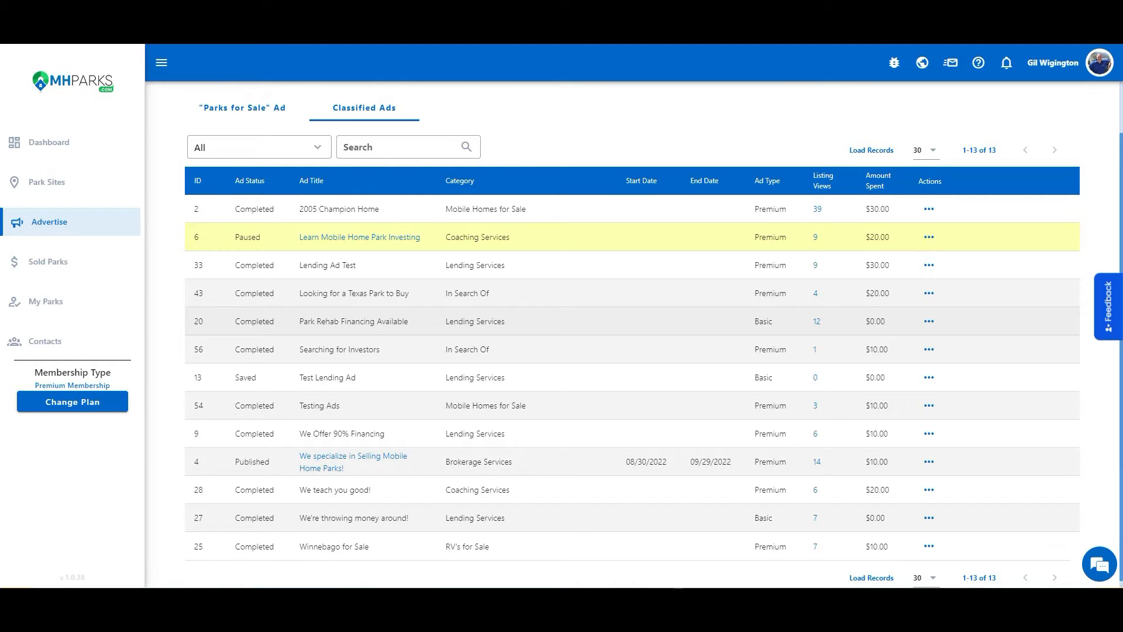
scroll(632, 322, up, 1)
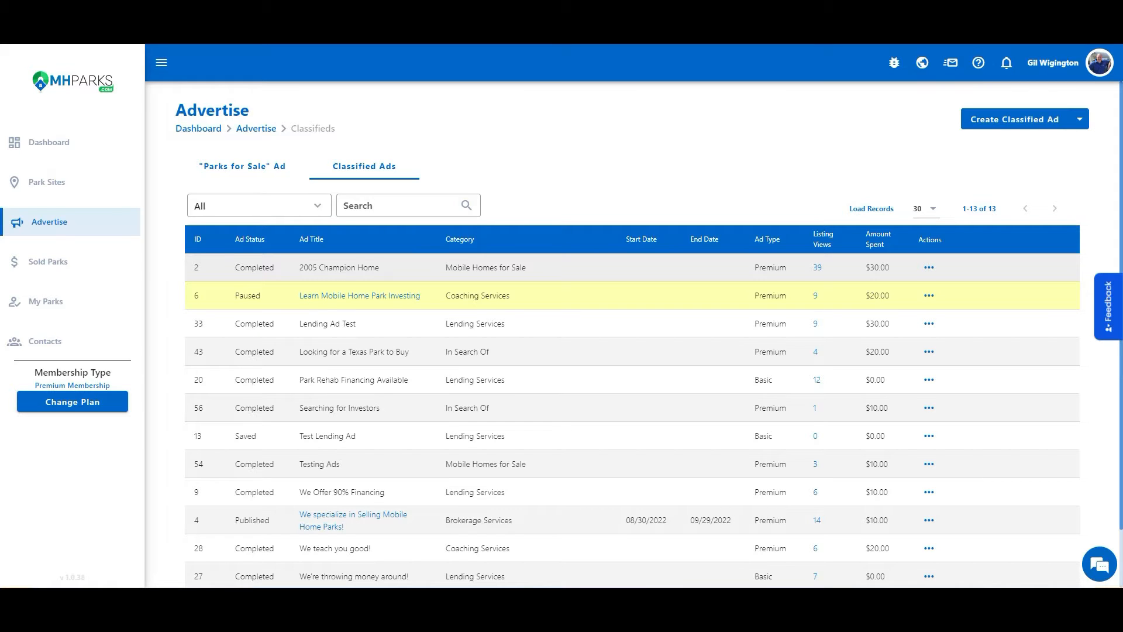
click(817, 267)
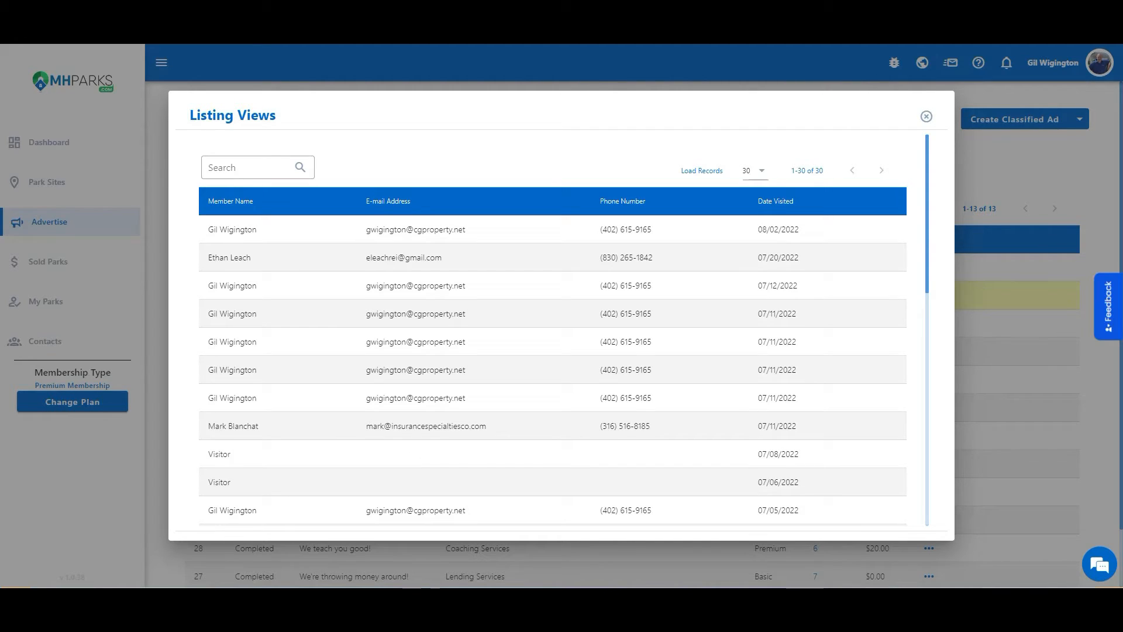
click(926, 116)
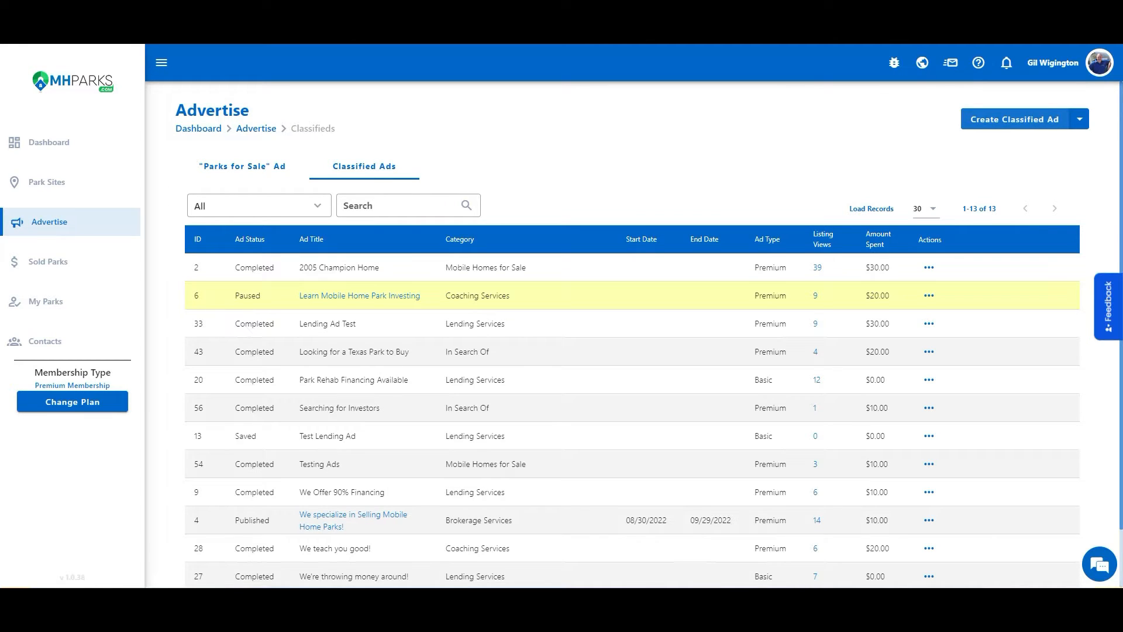
- Start a new classified ad and set its category to Coaching Services
click(1014, 118)
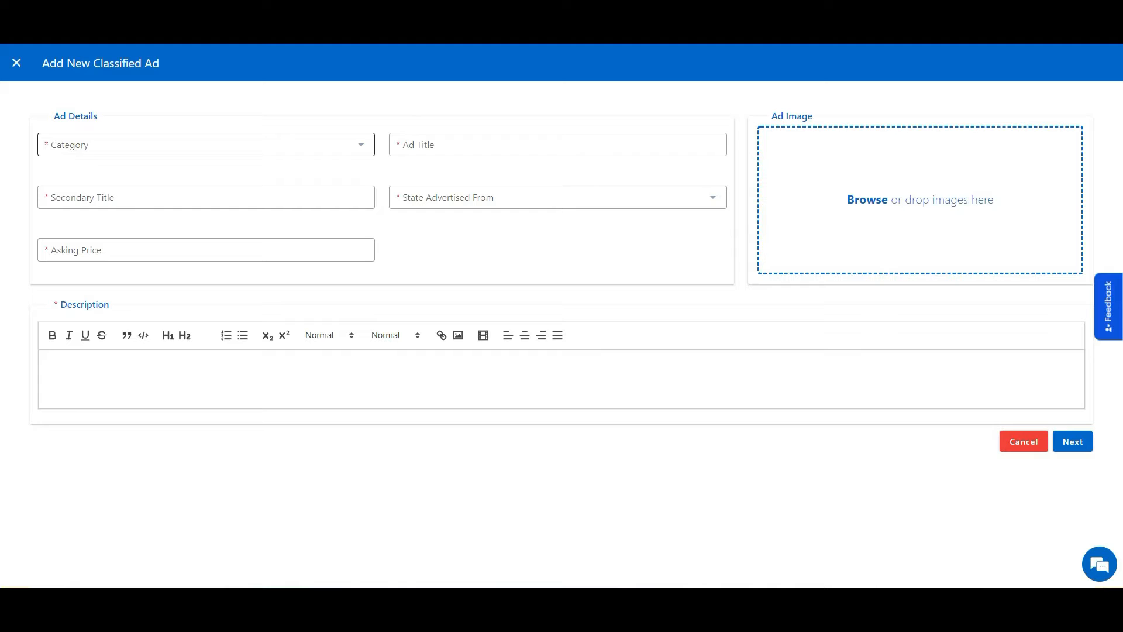
click(206, 144)
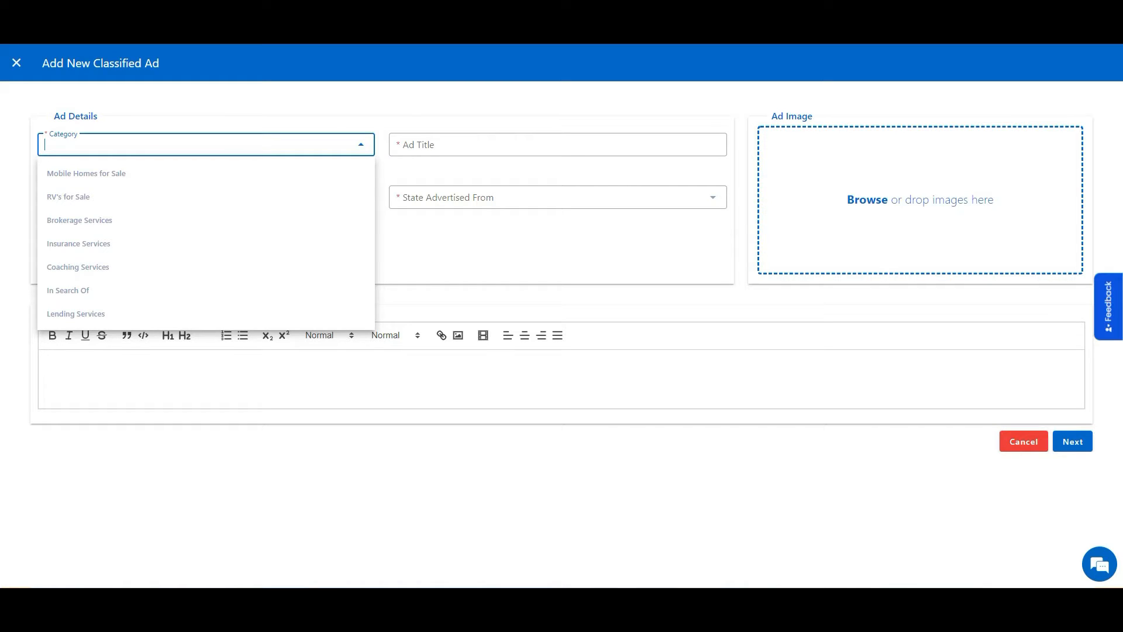
key(Escape)
click(557, 144)
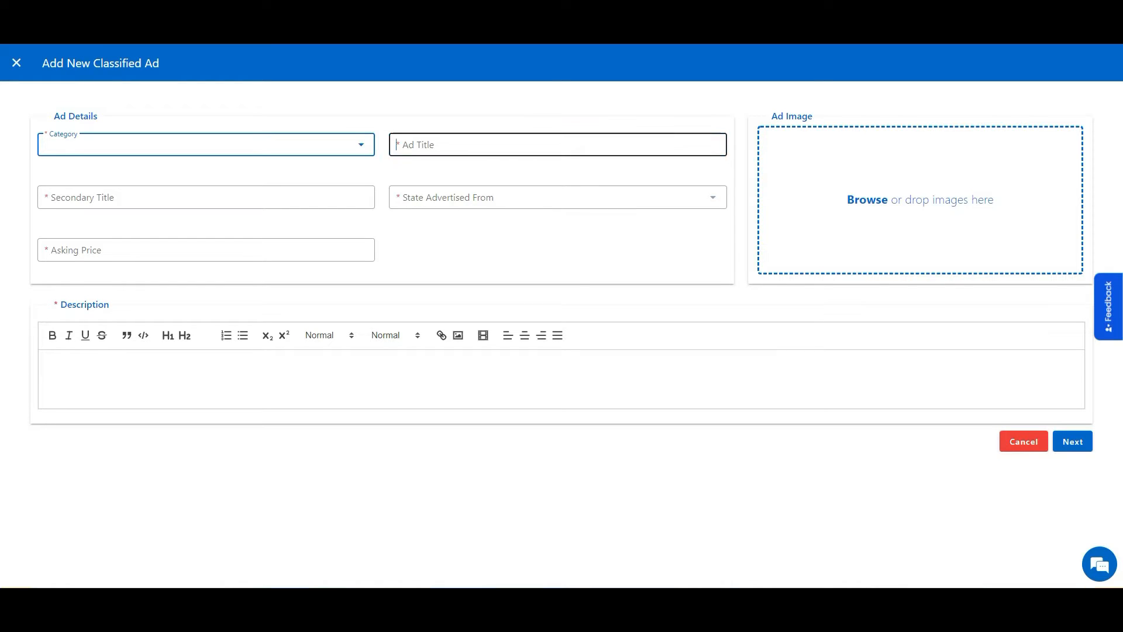
click(206, 145)
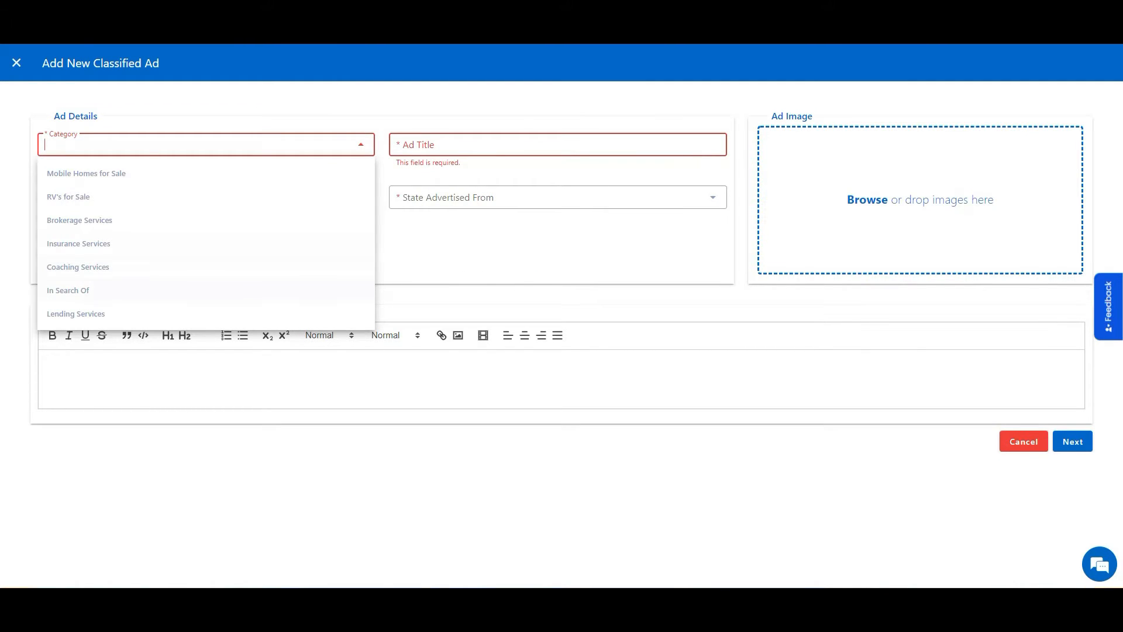
click(82, 267)
- Set the ad title to "We teach you good!"
click(502, 145)
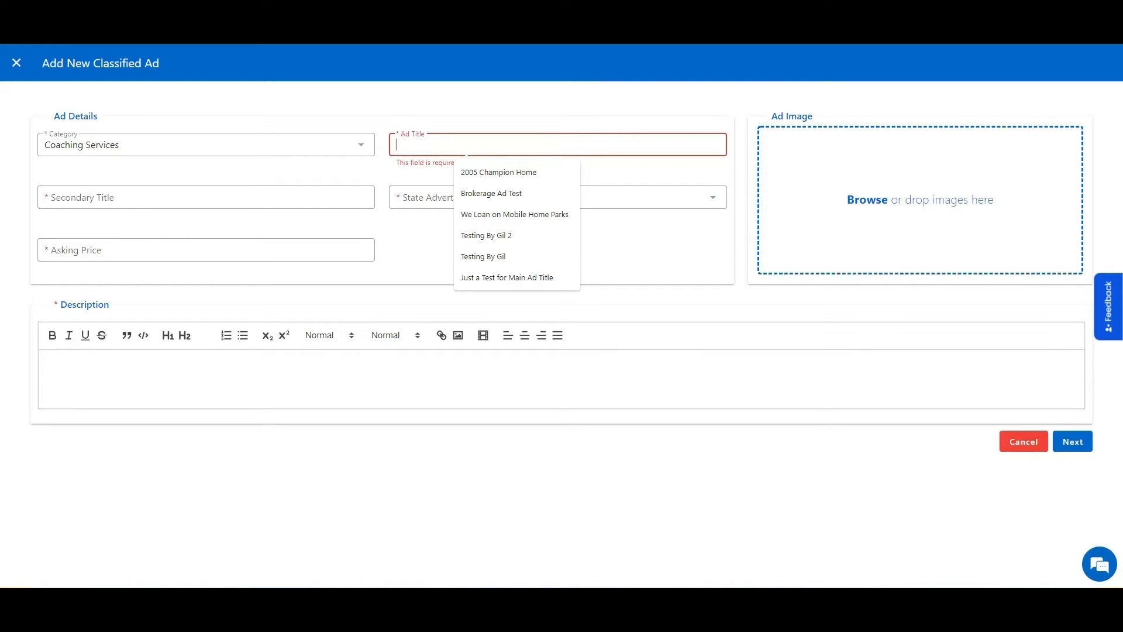
text(We)
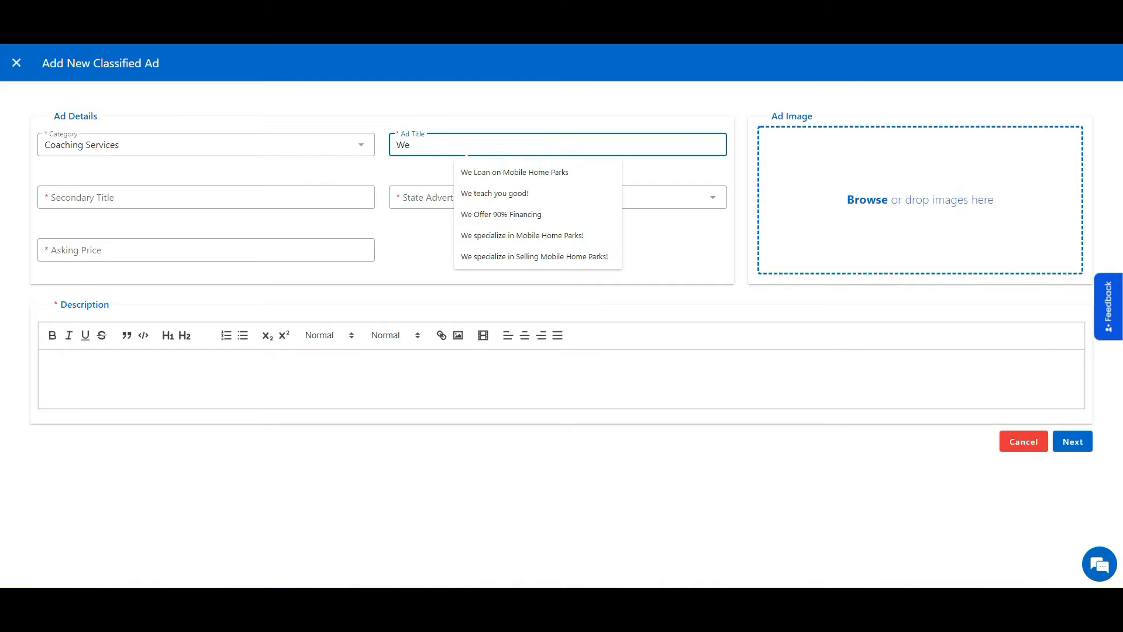
key(Down)
key(Down)
key(Return)
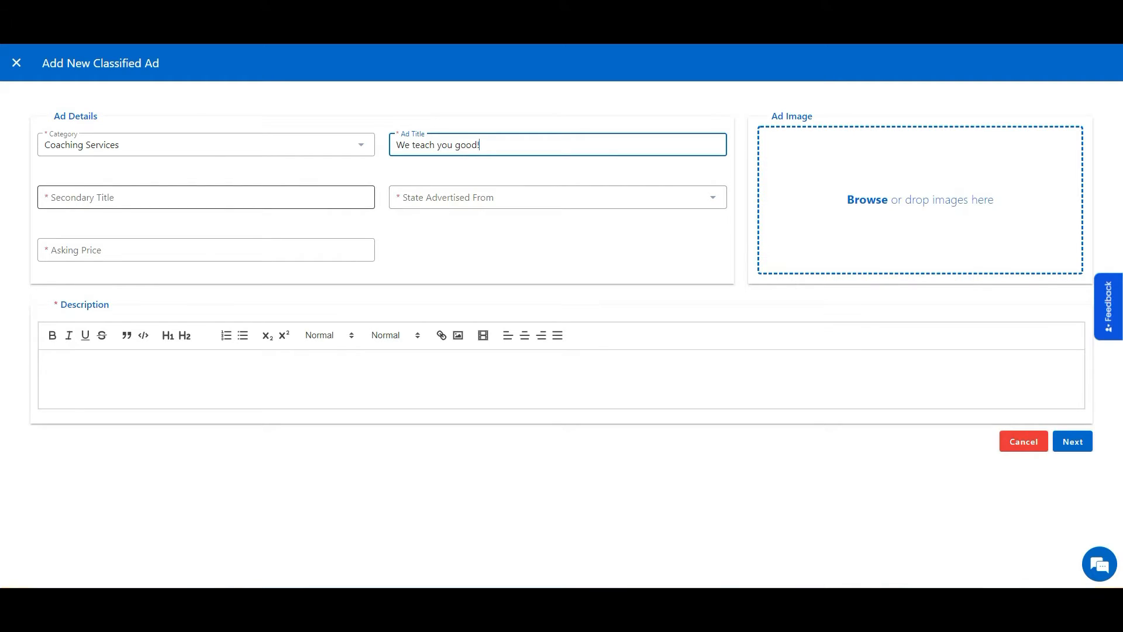
- Enter "Low Cost!" as the ad's secondary title
click(115, 205)
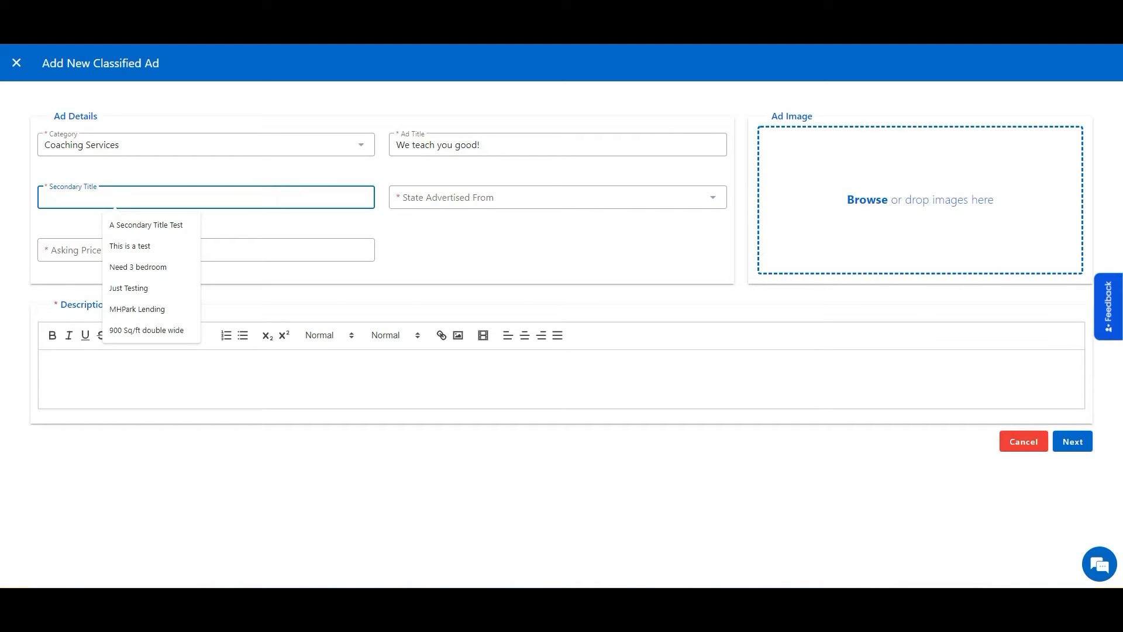
text(Lo)
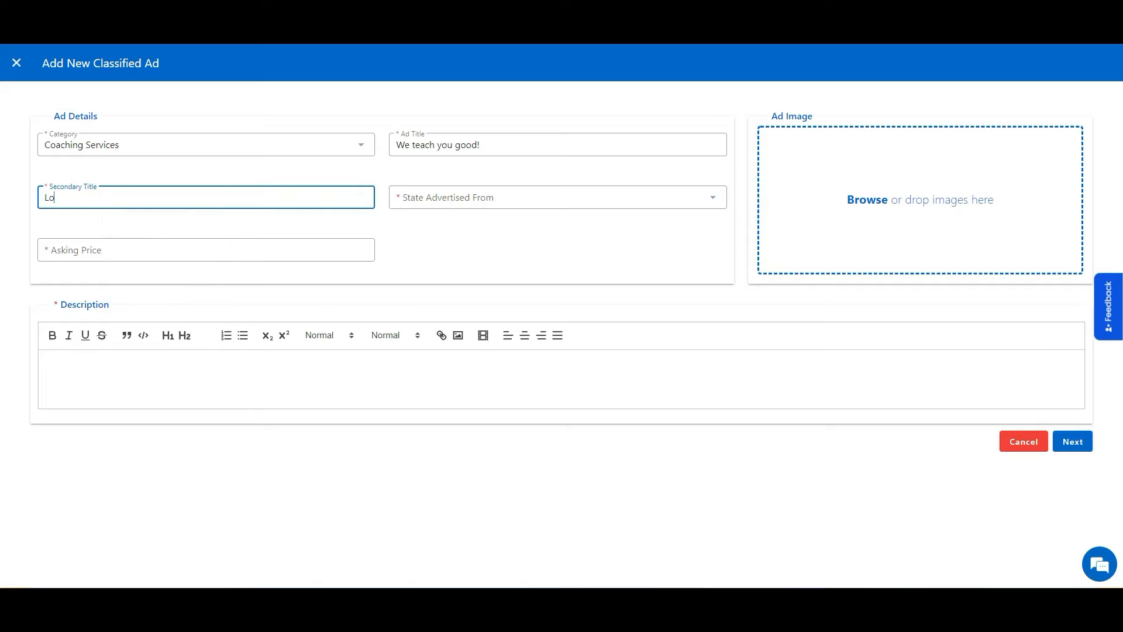
text(w Cost!)
key(Tab)
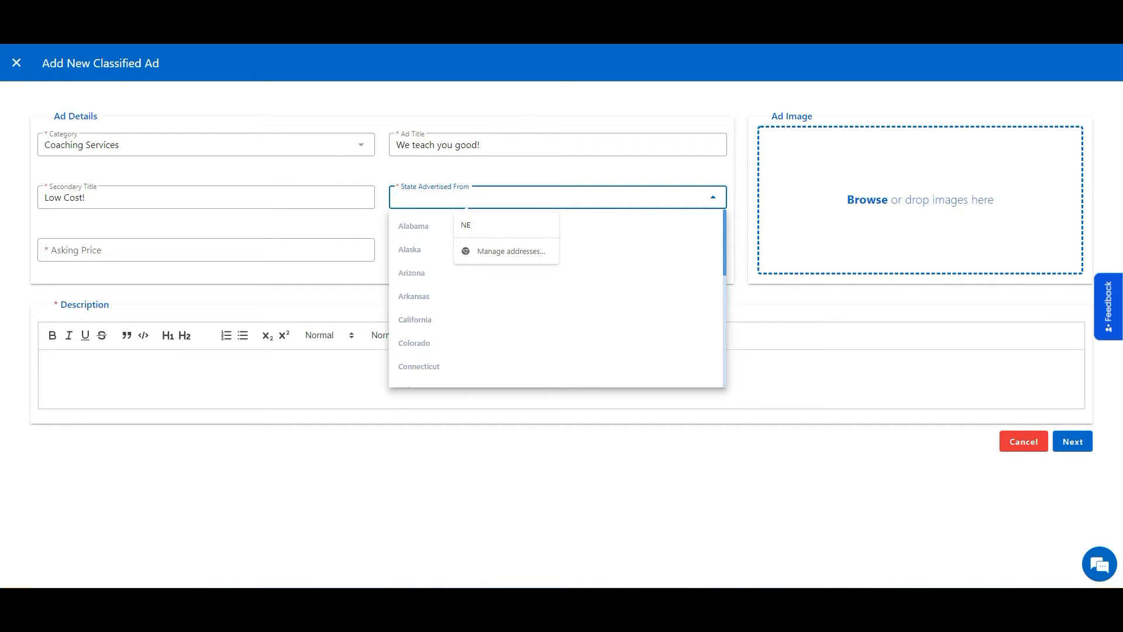
- Set the state advertised from to Alabama and the asking price to $1.00
click(503, 171)
click(503, 197)
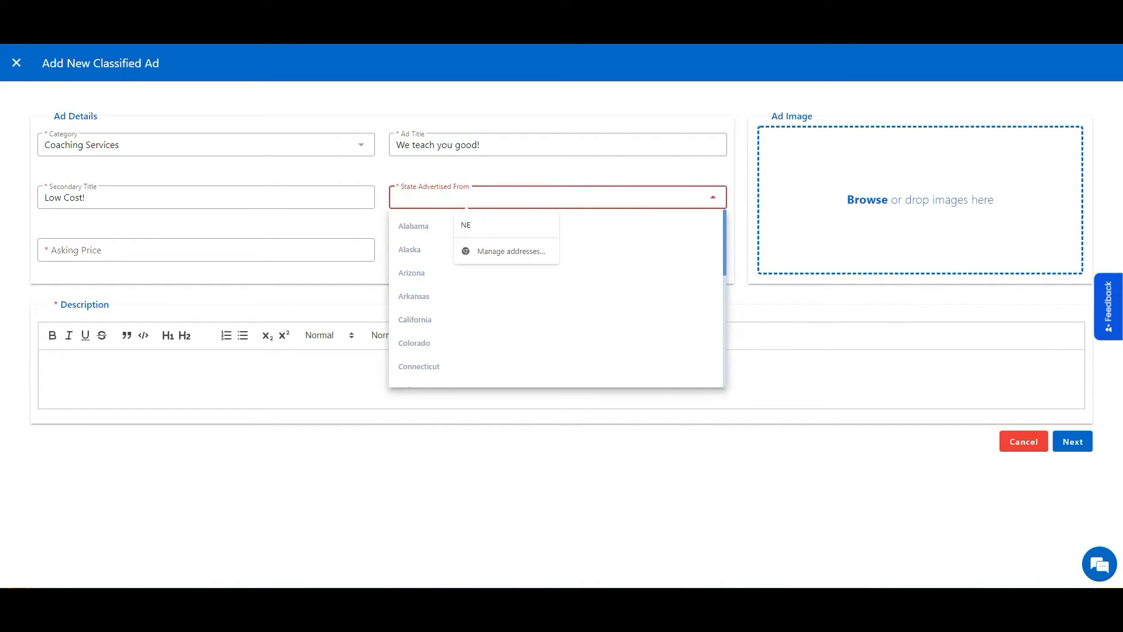
click(413, 226)
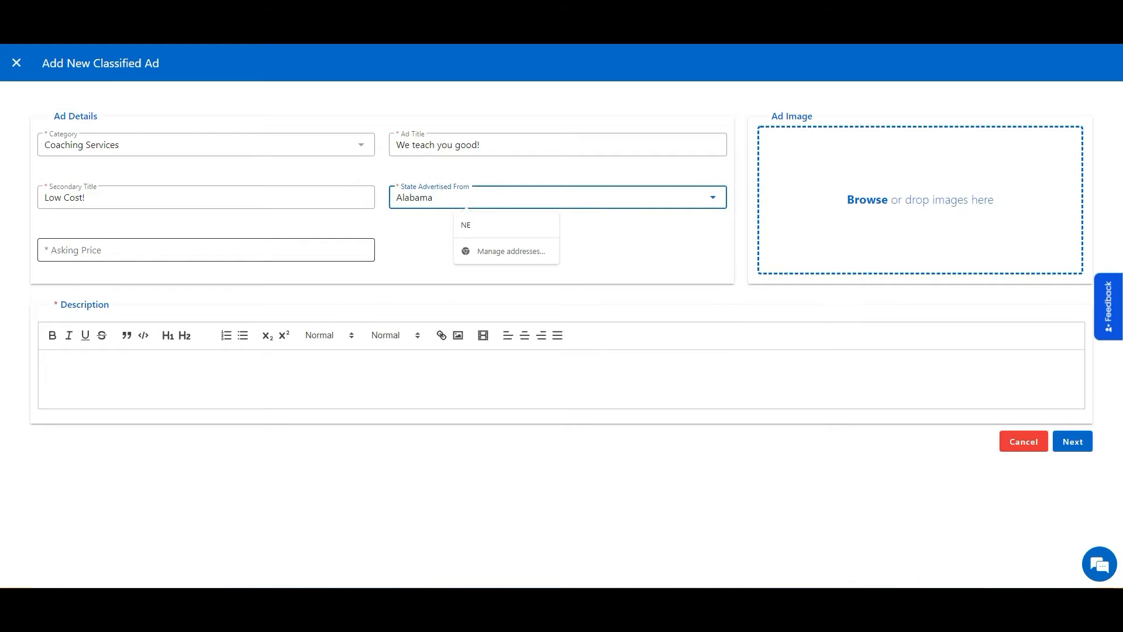
click(206, 249)
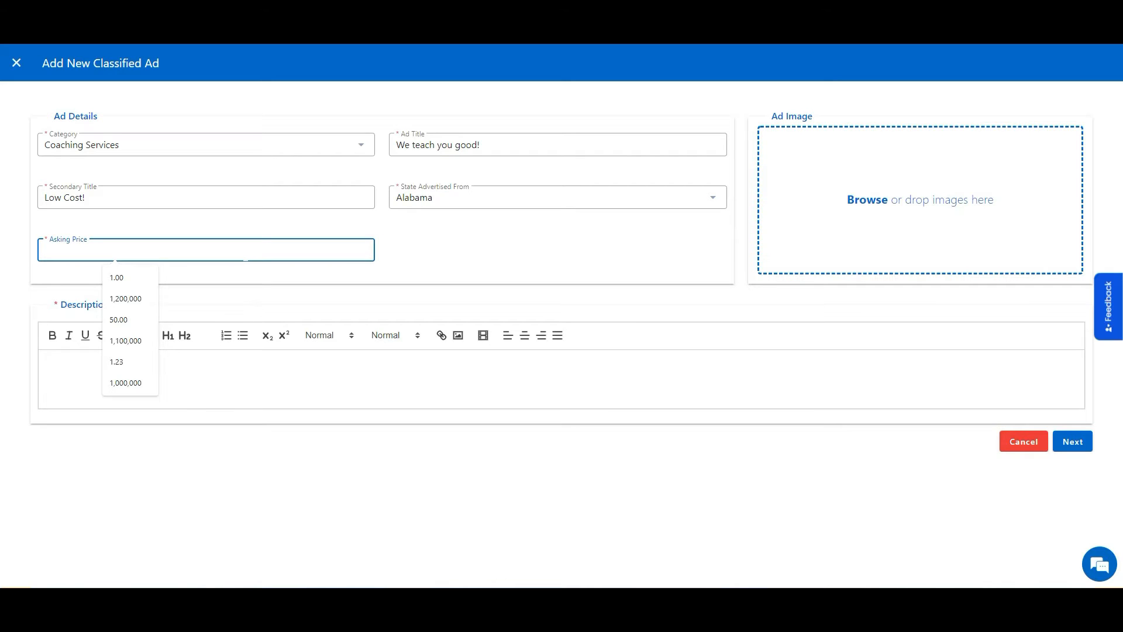
text(1.00)
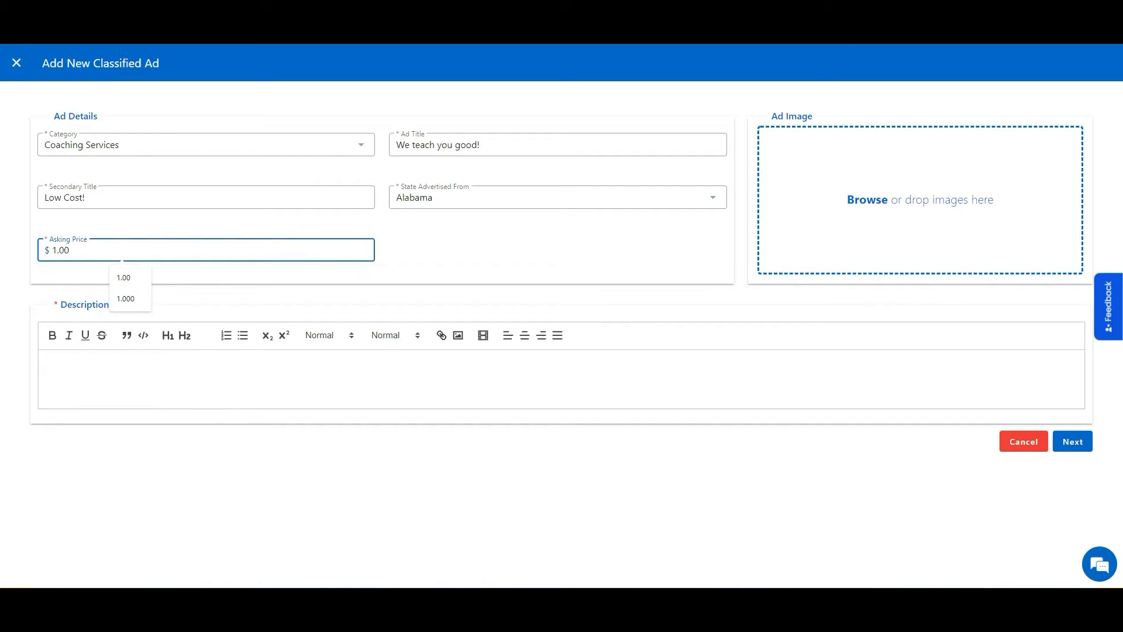
key(Tab)
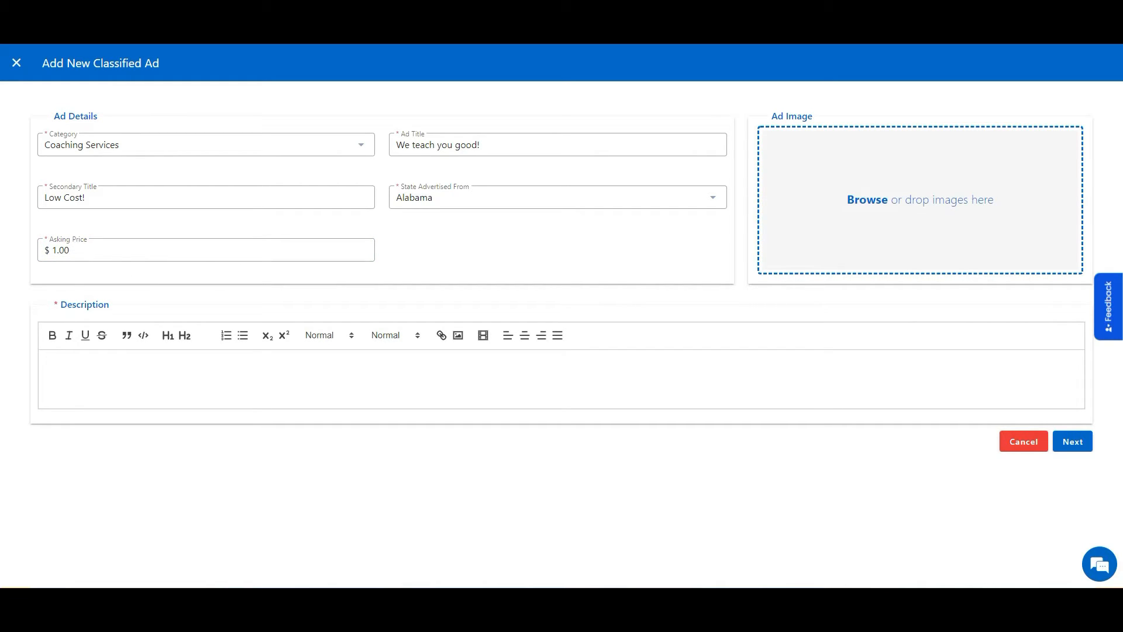
- Add the envelope image 1f49b01cbec581b4cf52bf0462304e9d from the Desktop as the ad image
click(867, 200)
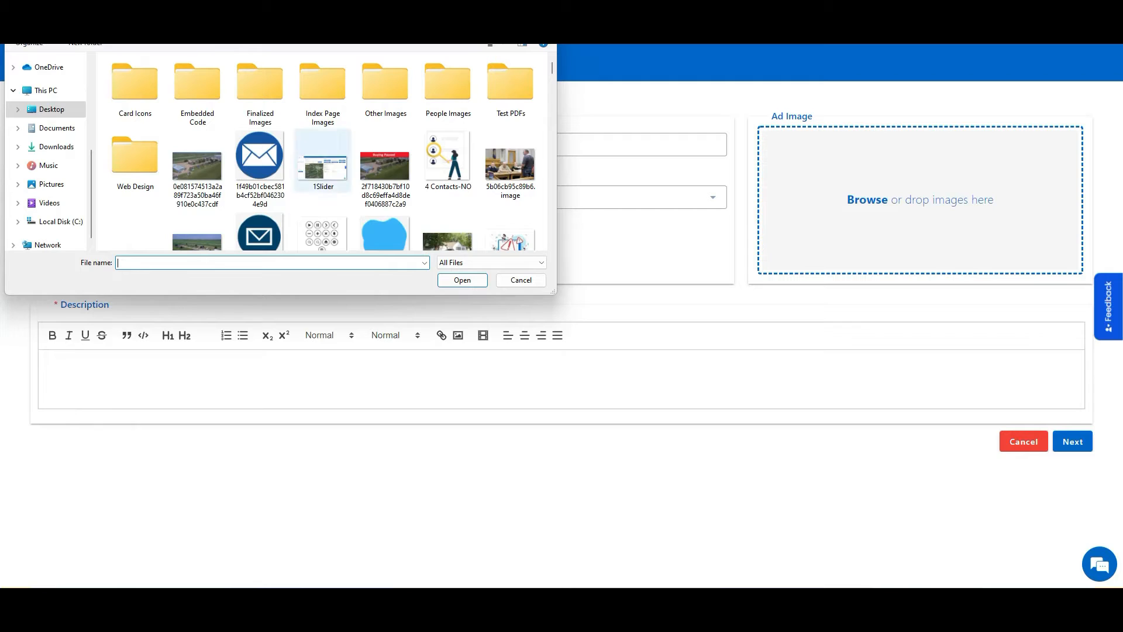
click(260, 170)
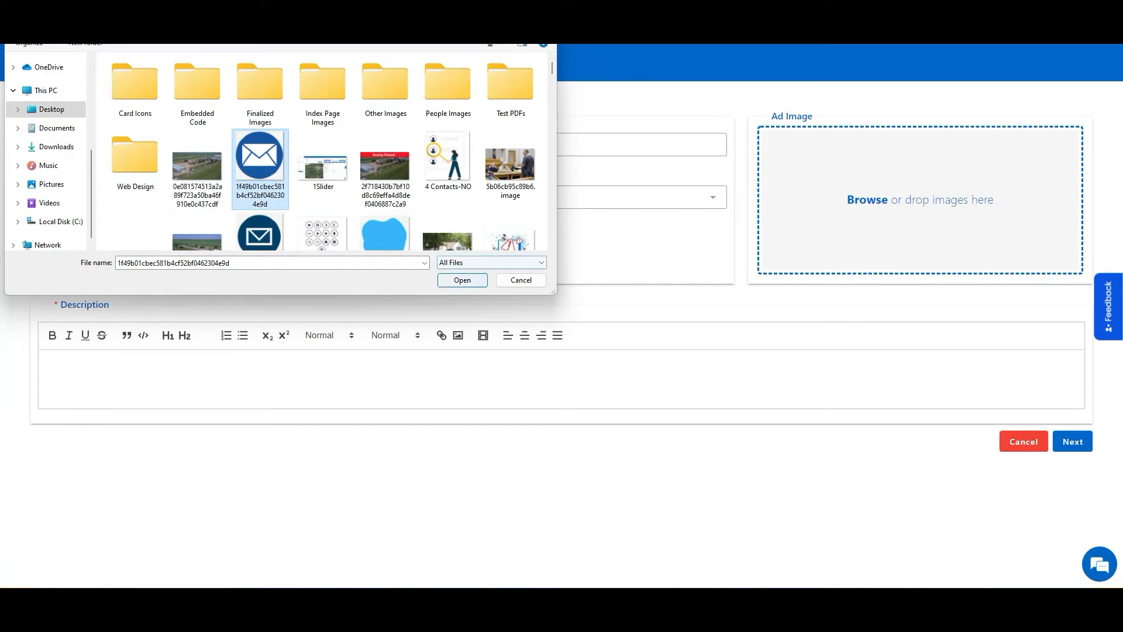
click(462, 279)
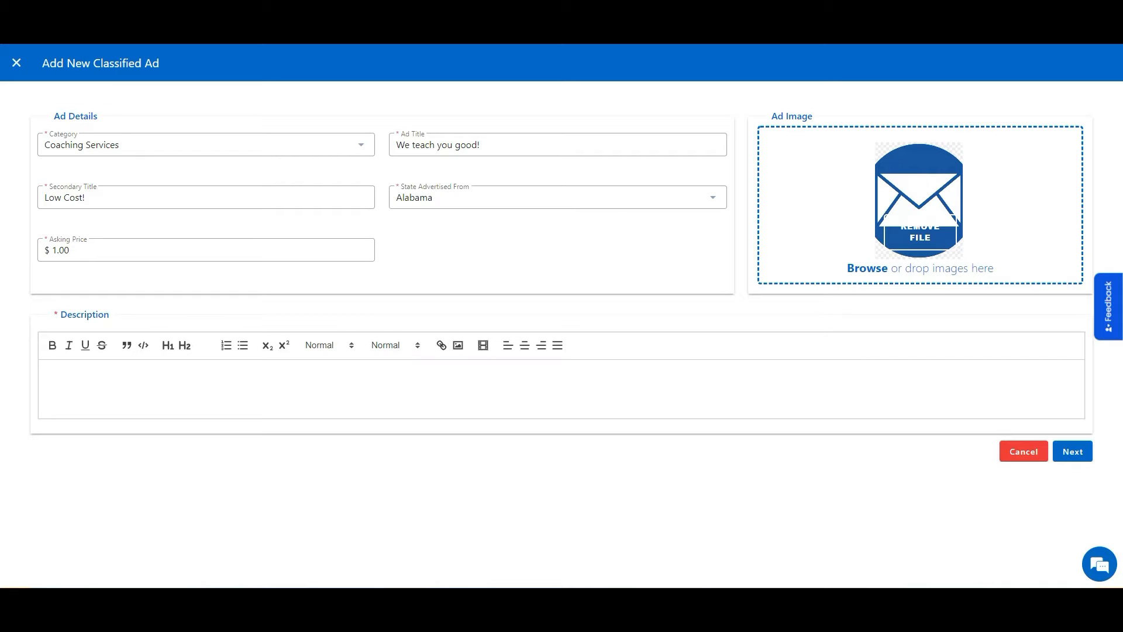
- Write the description "This is a great ad." and continue to the ad's branding options
click(48, 373)
text(This is a g)
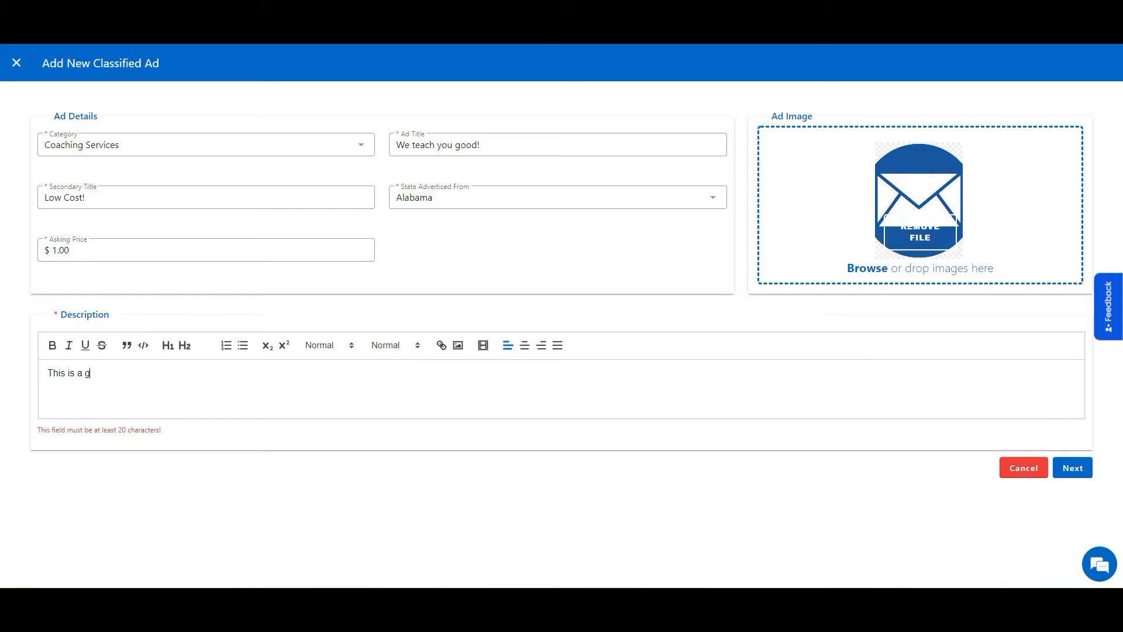
text(reat )
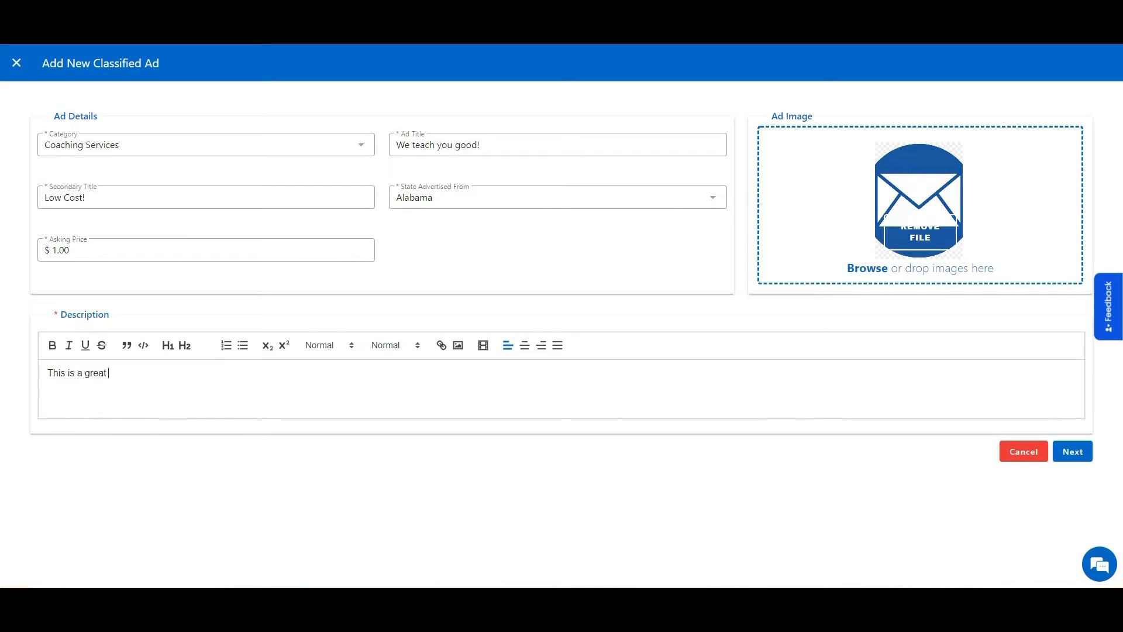
text(ad.)
click(1072, 451)
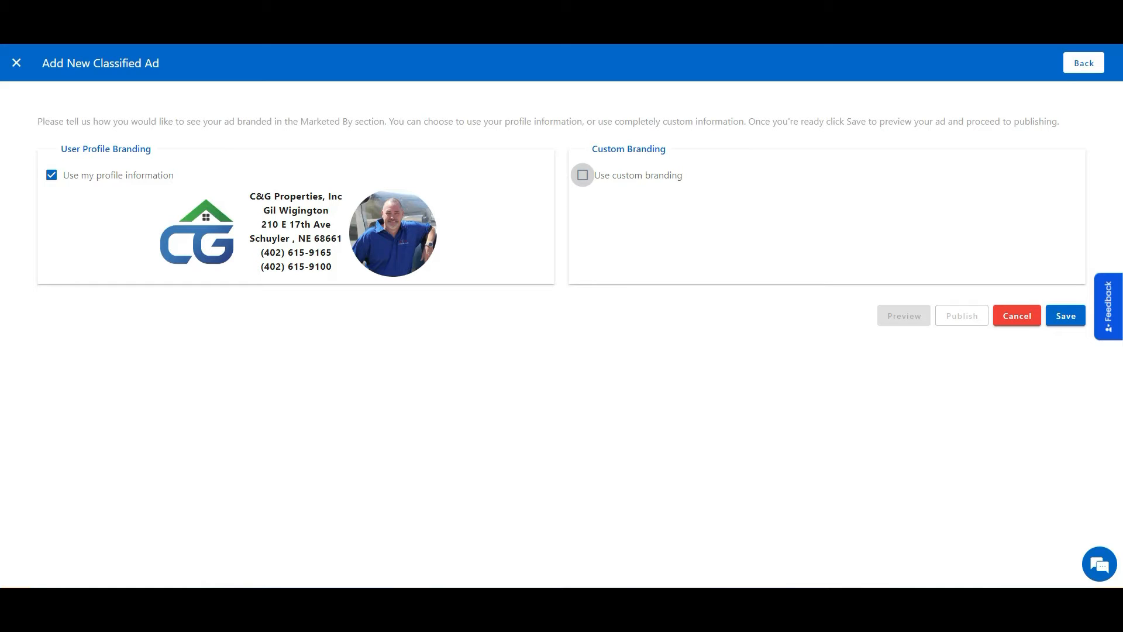
- Try out custom branding with its company logo, contact fields and profile picture, and switch back to the profile information
click(582, 175)
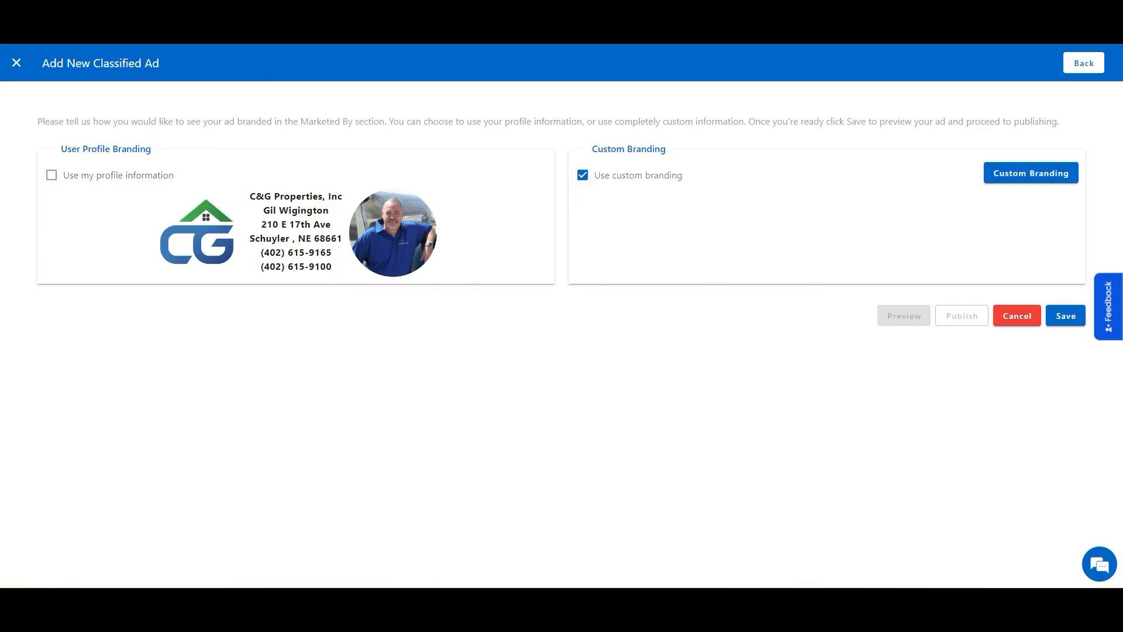
click(1030, 173)
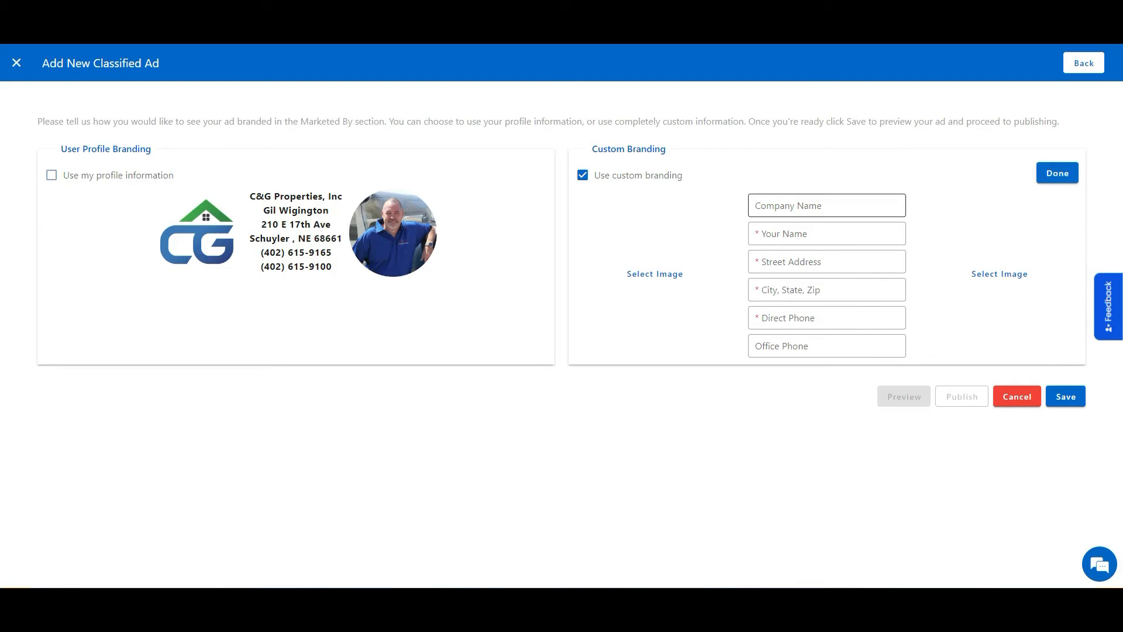
click(654, 274)
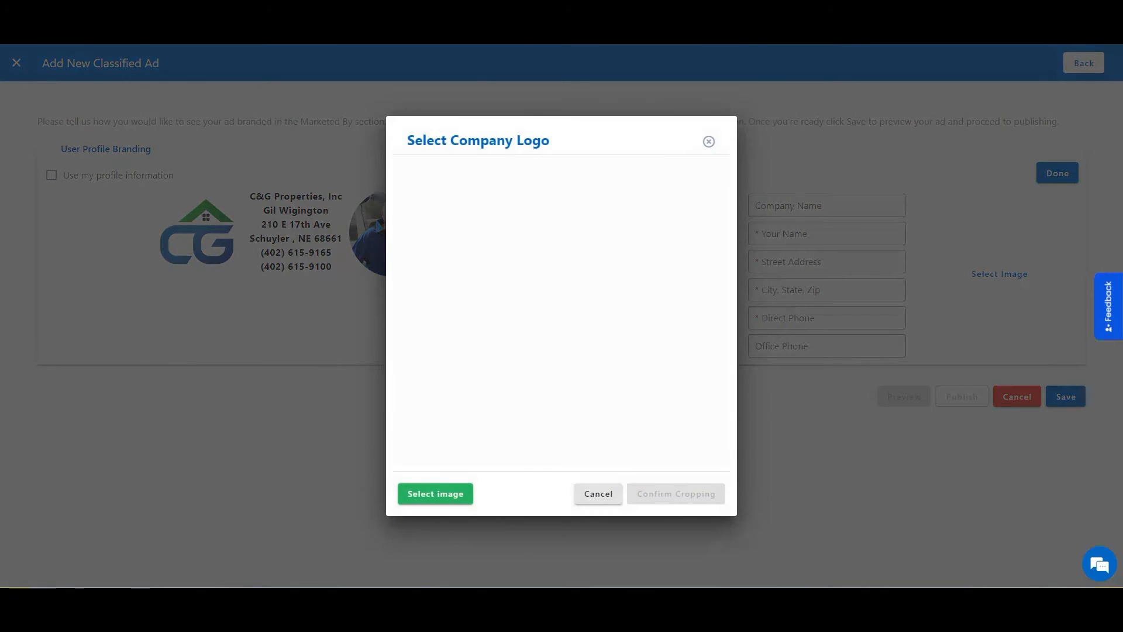
click(598, 494)
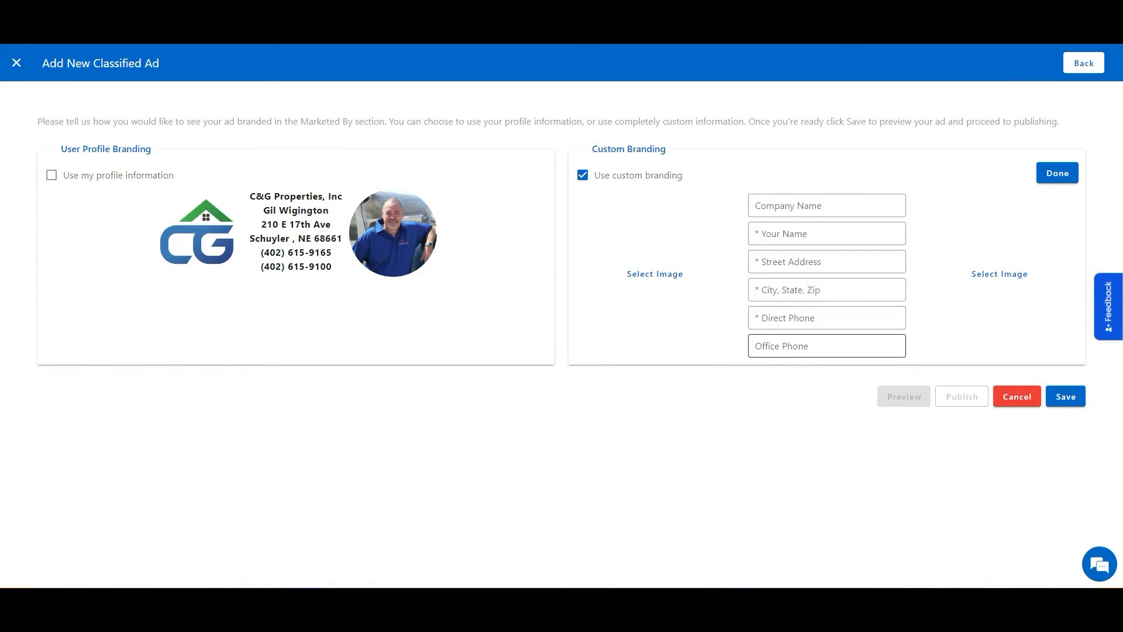
click(826, 318)
click(826, 290)
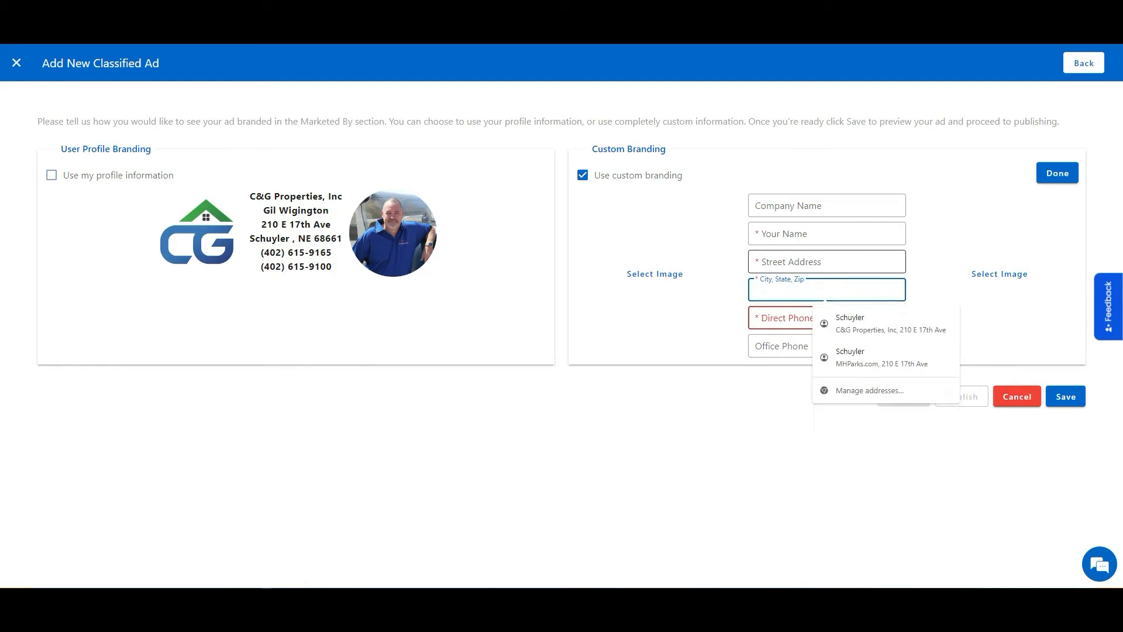
click(827, 262)
click(1000, 274)
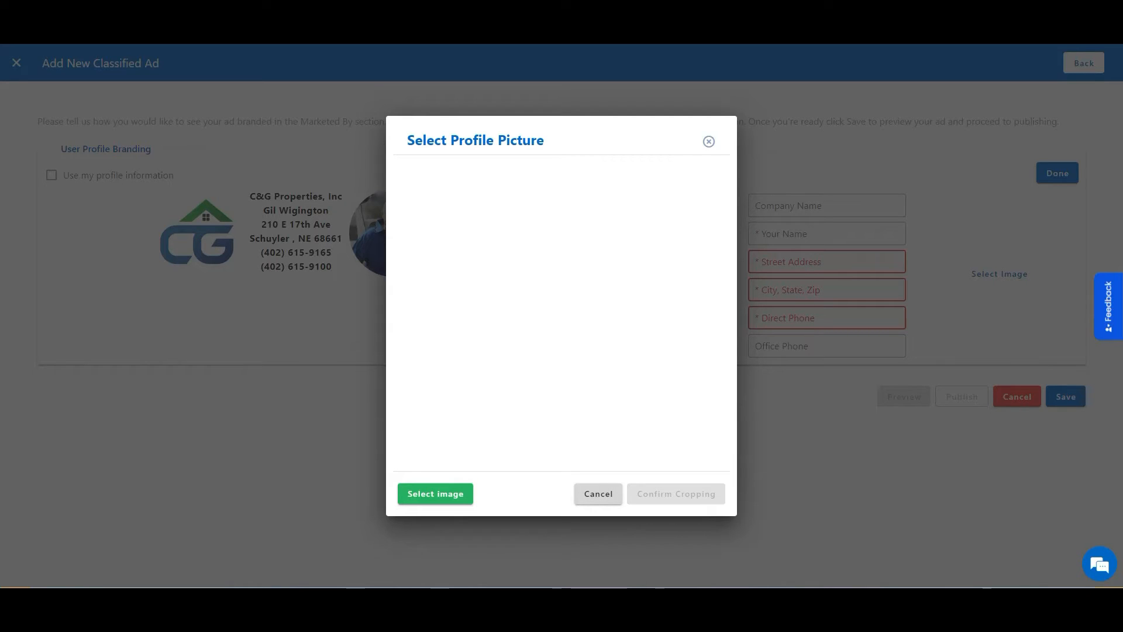
click(597, 493)
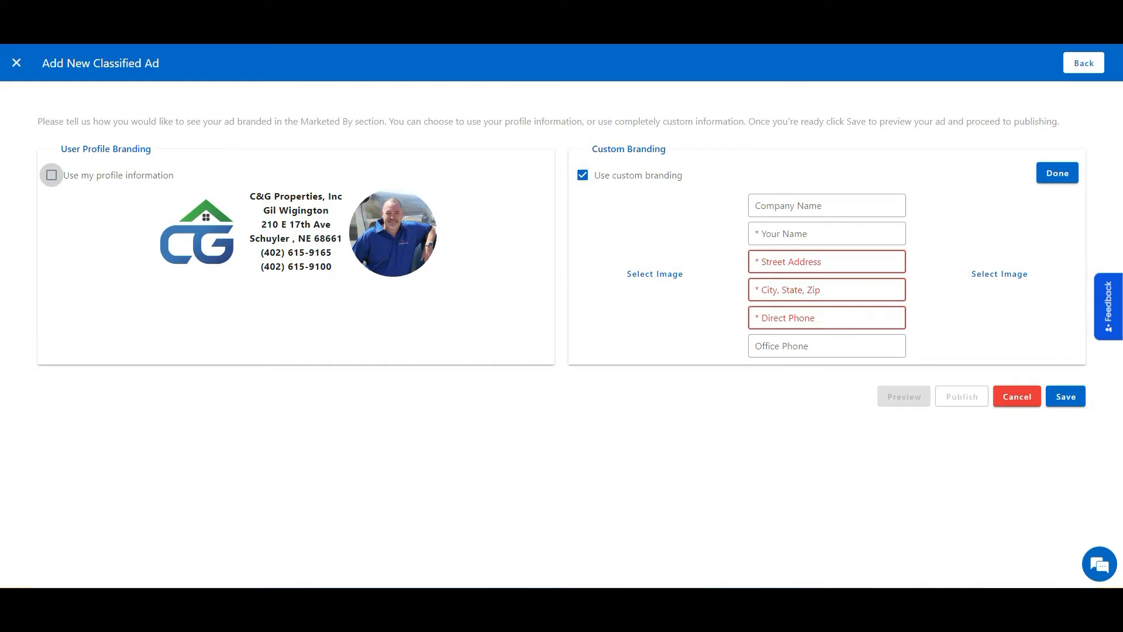
click(51, 175)
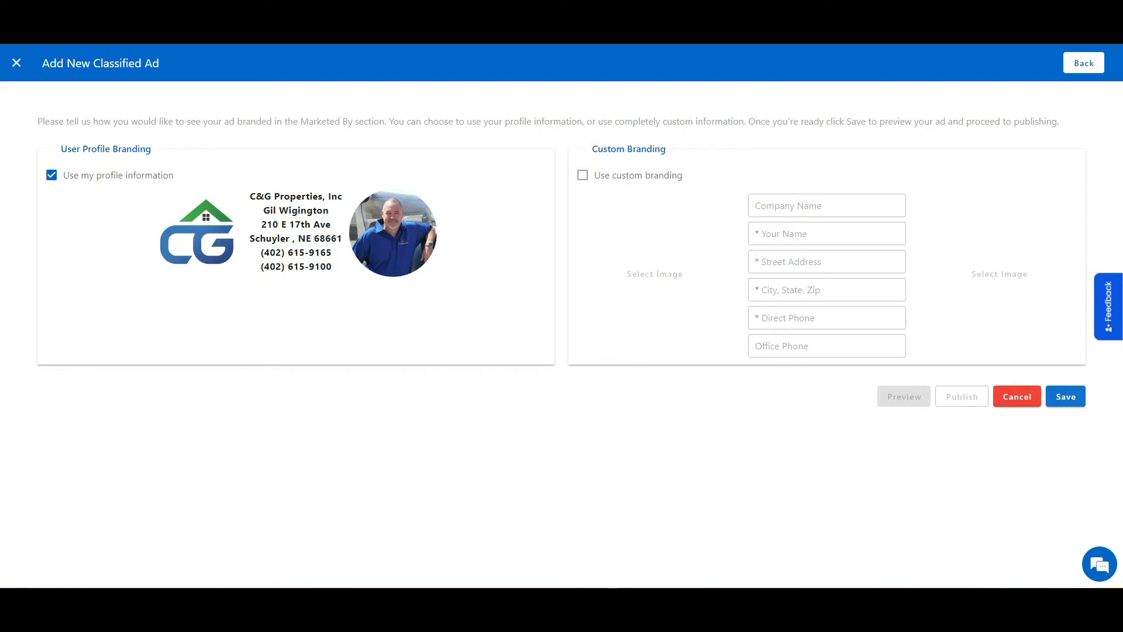
- Save the new classified ad, review its preview down to the disclaimer, and close the preview
click(1065, 396)
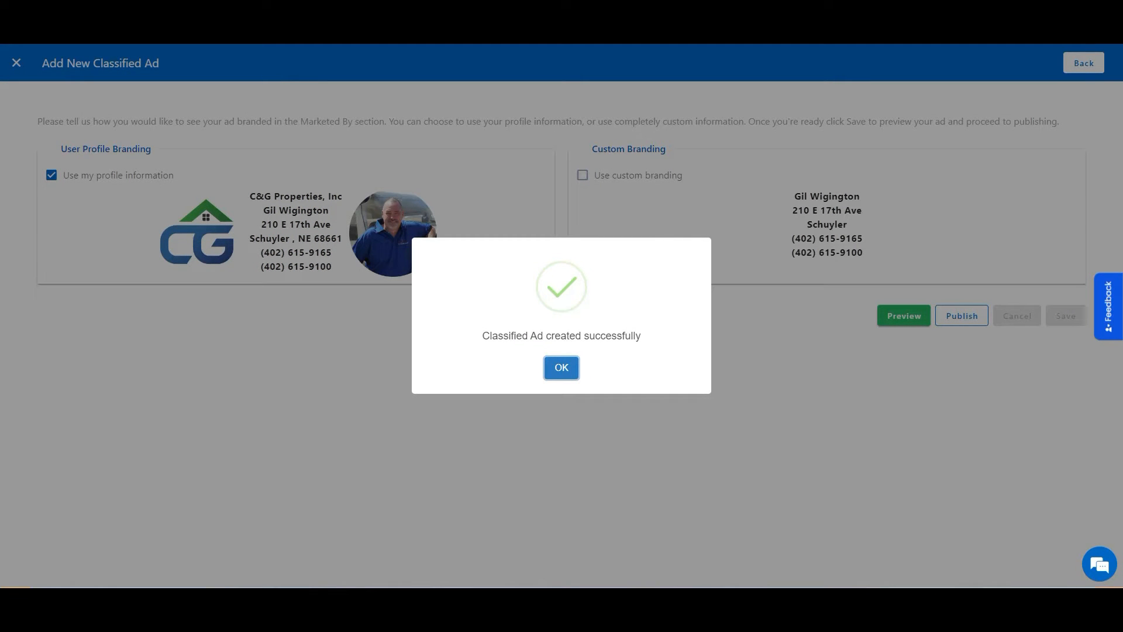
key(Return)
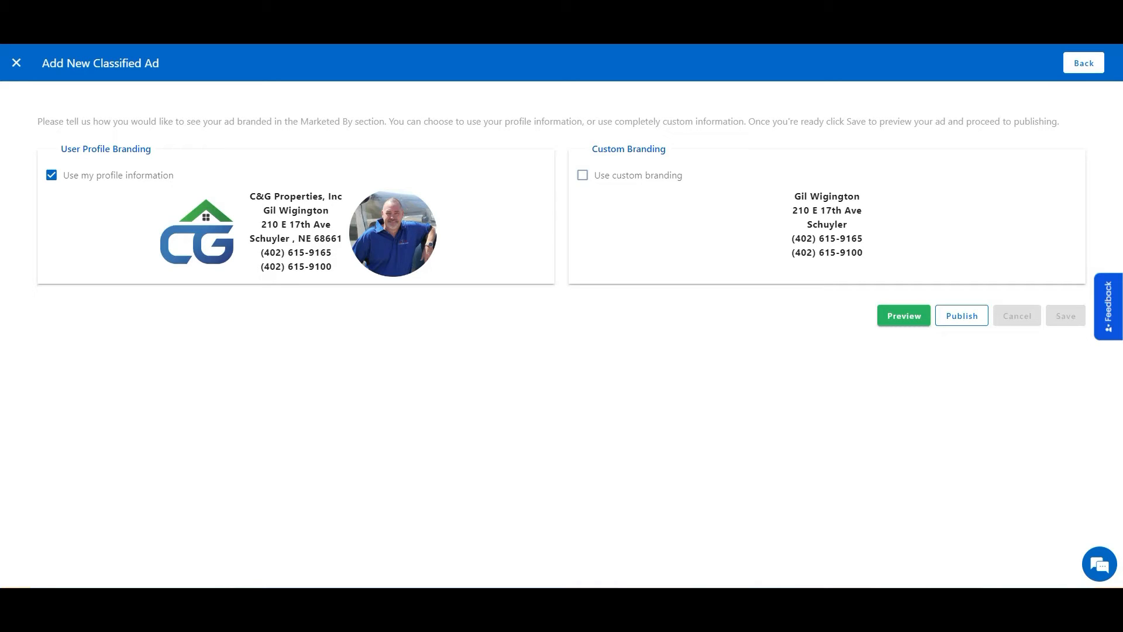
click(903, 316)
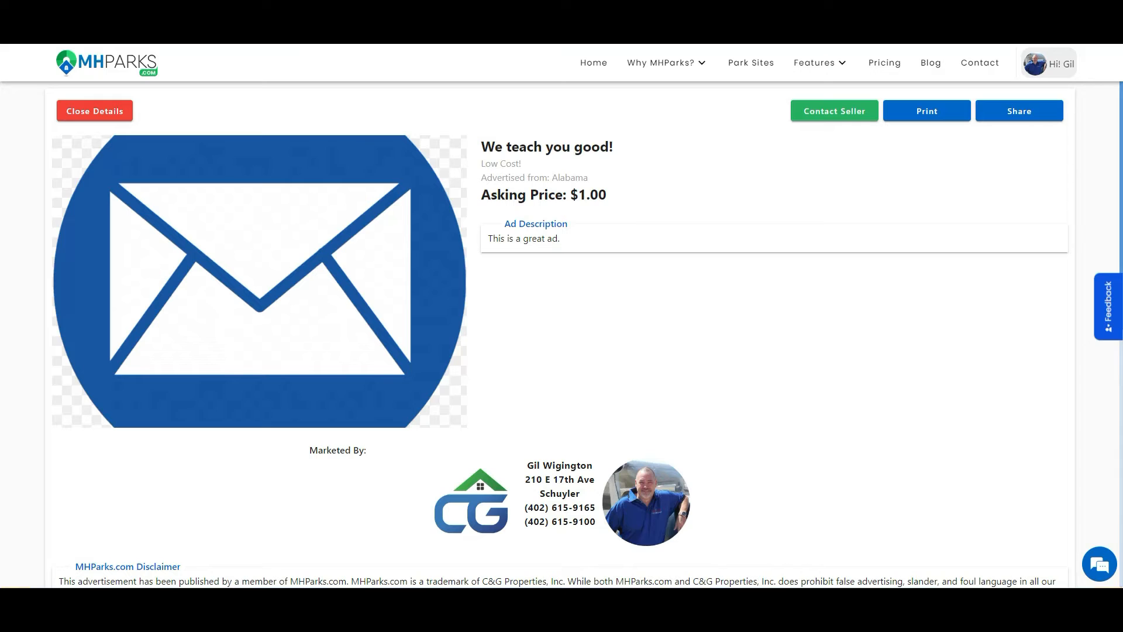
scroll(561, 335, down, 3)
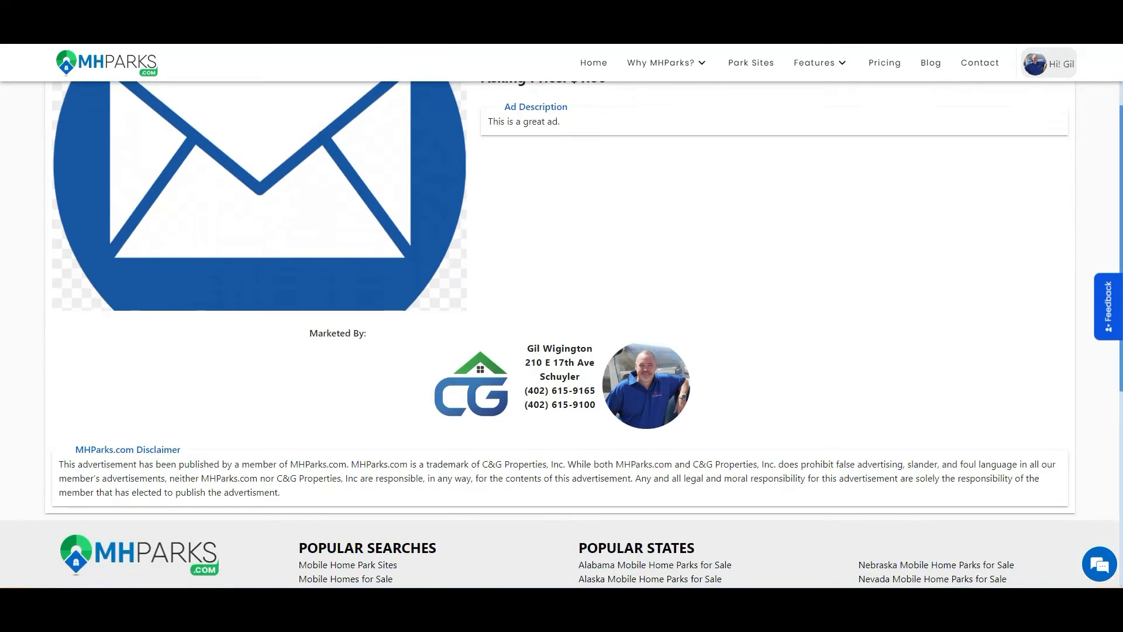
scroll(561, 334, up, 3)
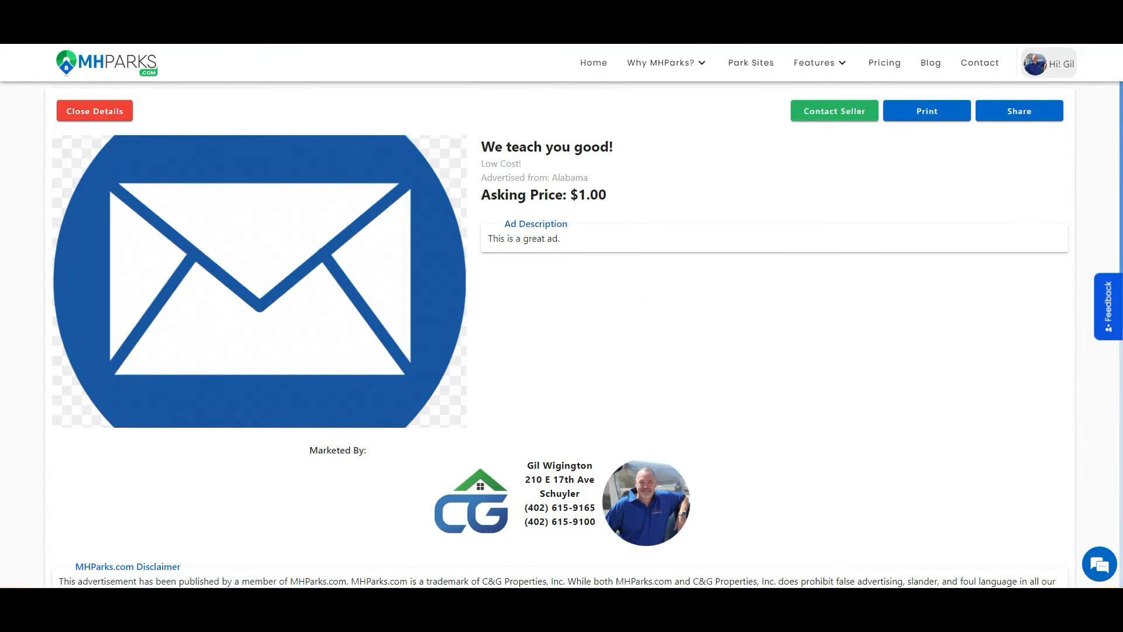
click(95, 112)
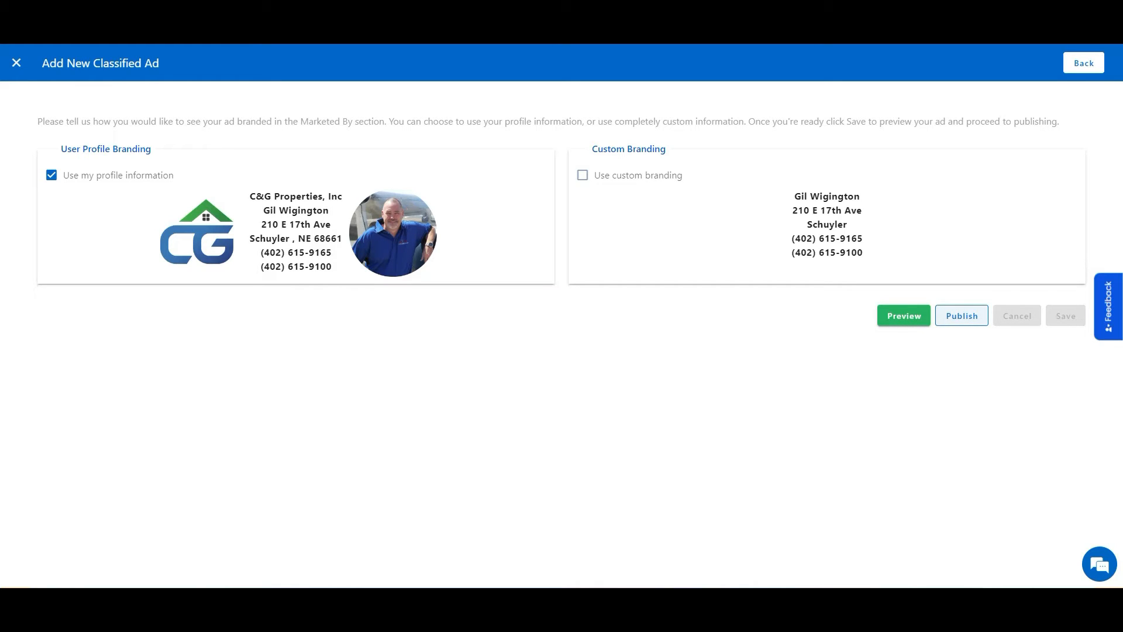
- Start publishing the ad with the $10.00 premium upgrade and choose the saved card as the payment method
click(961, 315)
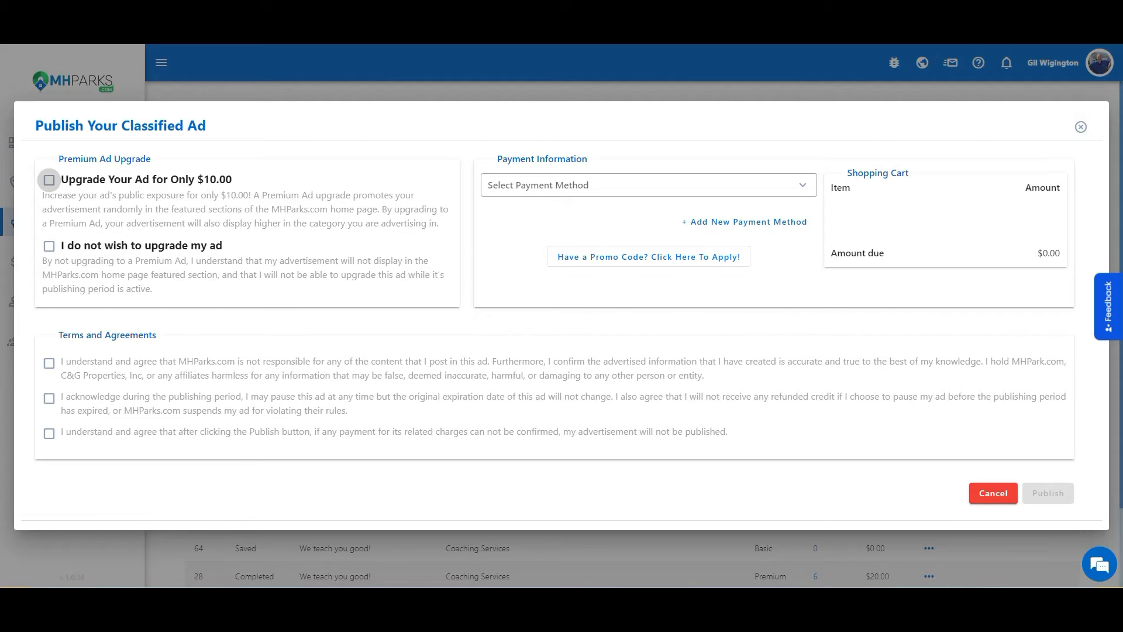
click(49, 246)
click(49, 179)
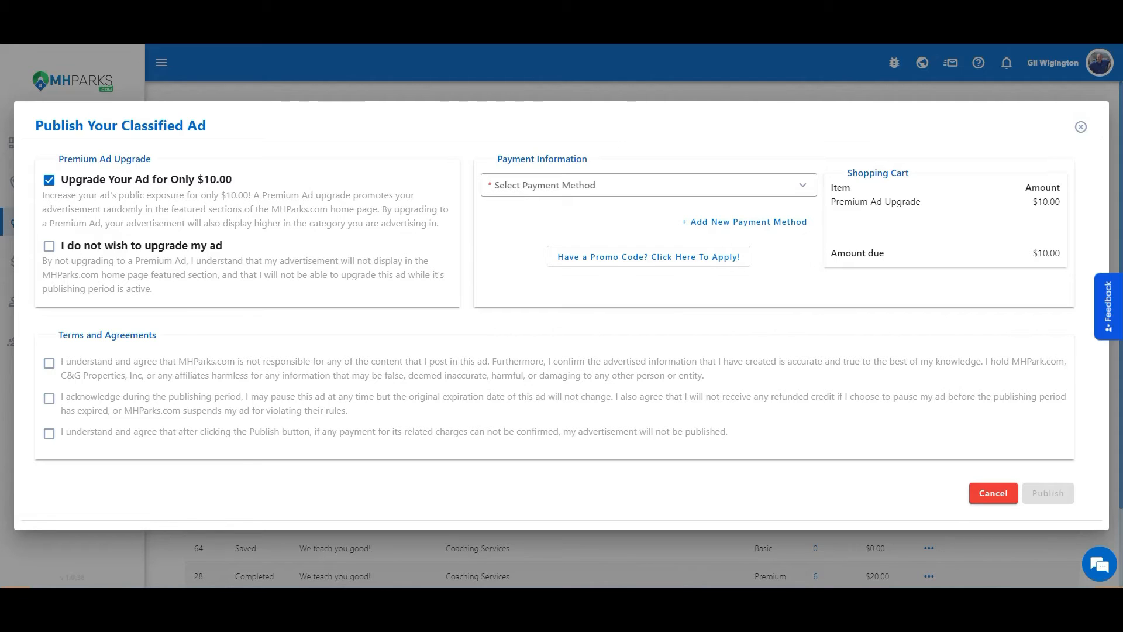
click(649, 185)
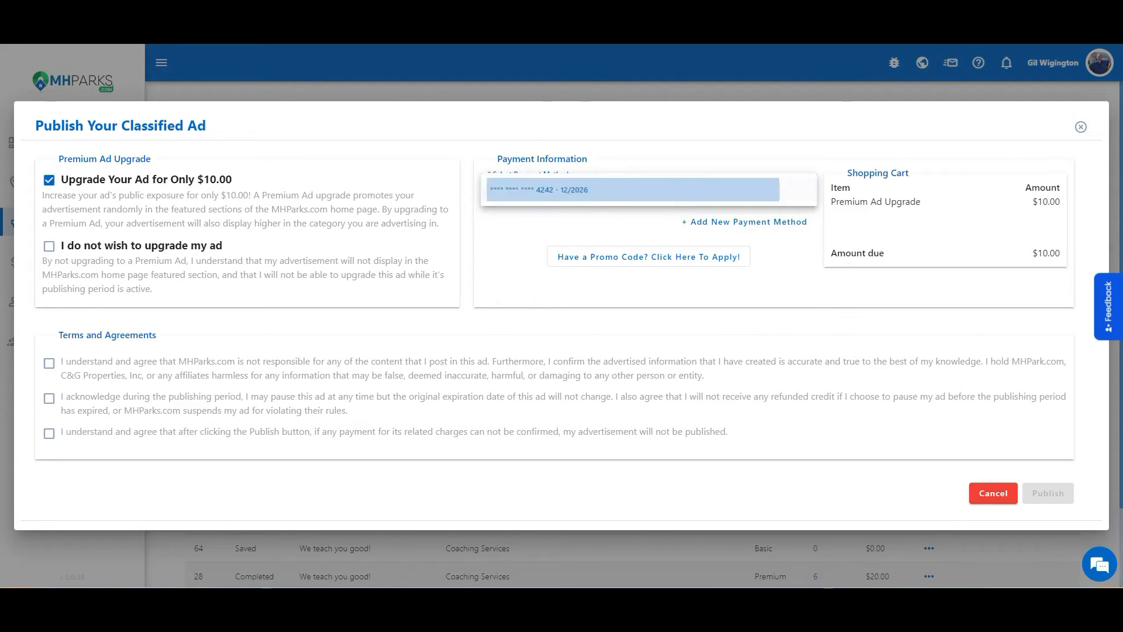
click(649, 189)
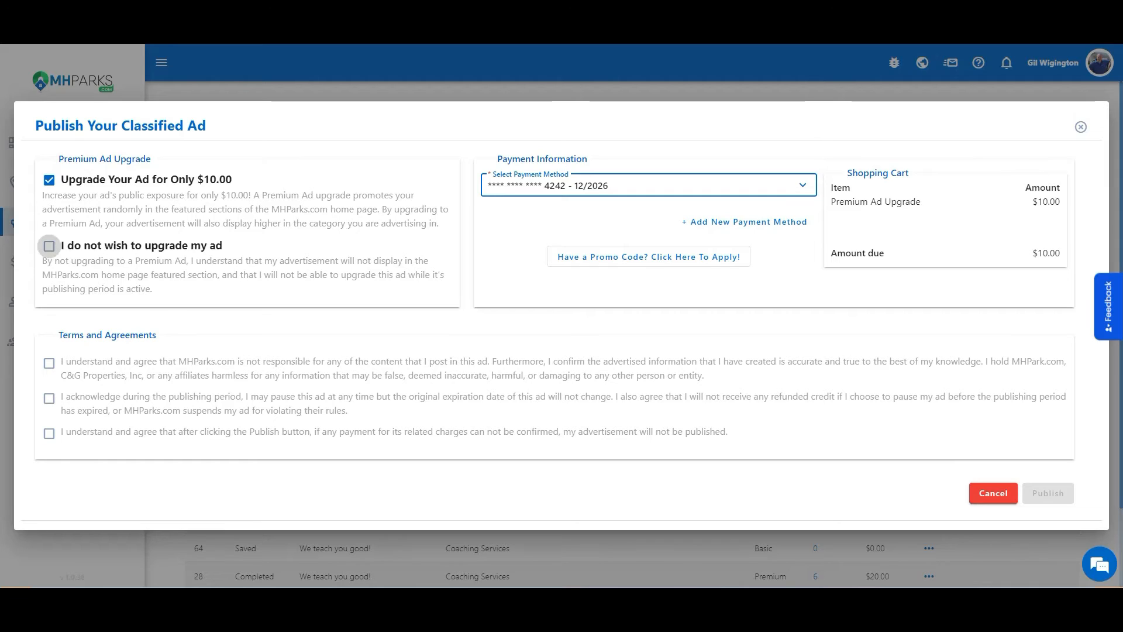
- Try declining the ad upgrade, reveal the promo code entry, and switch back to the $10.00 premium upgrade
click(49, 246)
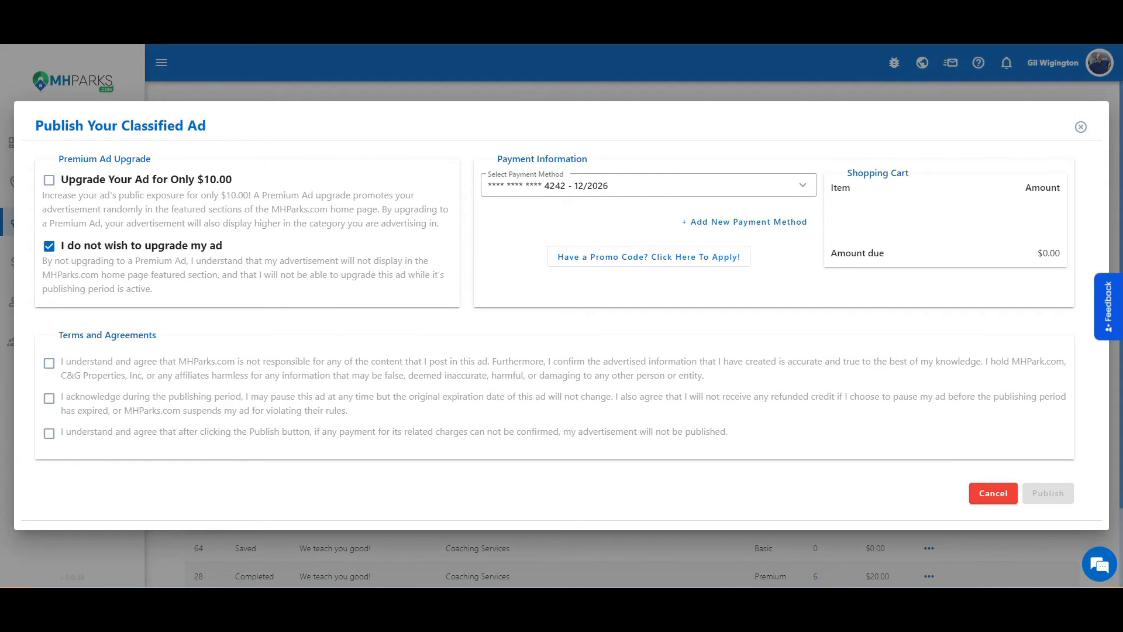
drag(1060, 253, 1037, 253)
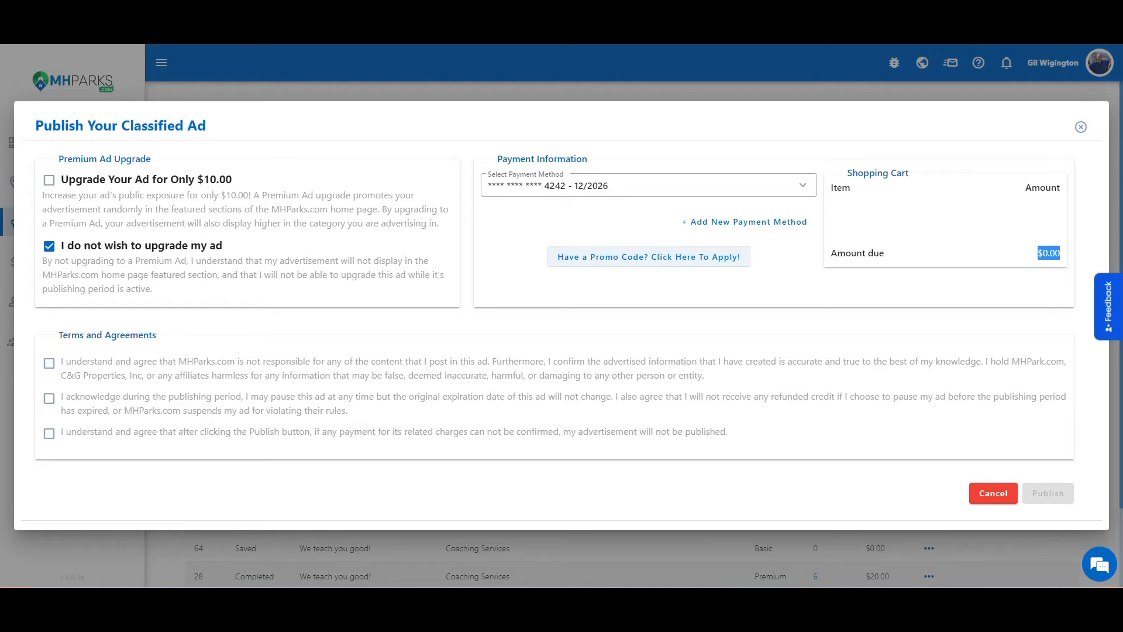
click(649, 256)
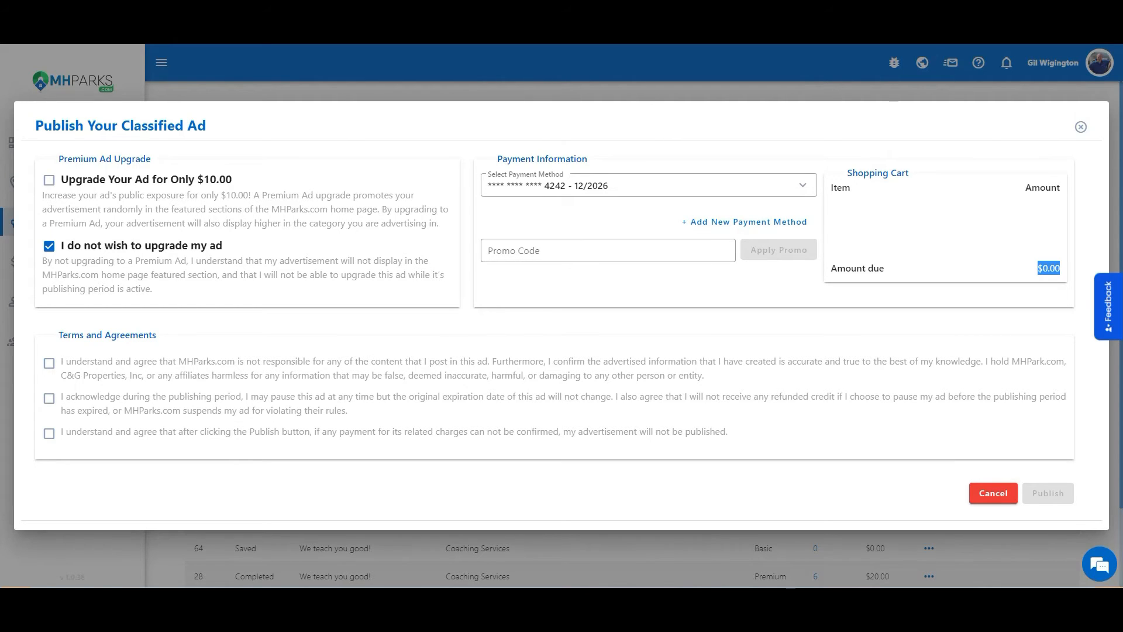
click(49, 179)
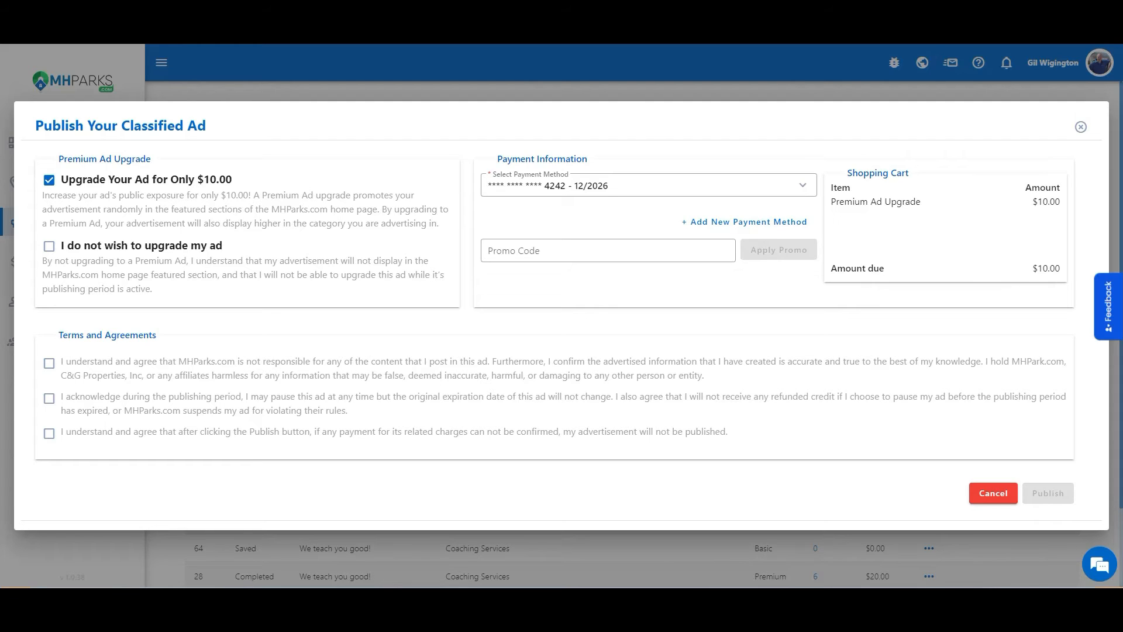
- Accept all three terms and agreements, publish the classified ad, and dismiss the confirmation
click(49, 363)
click(50, 398)
click(49, 432)
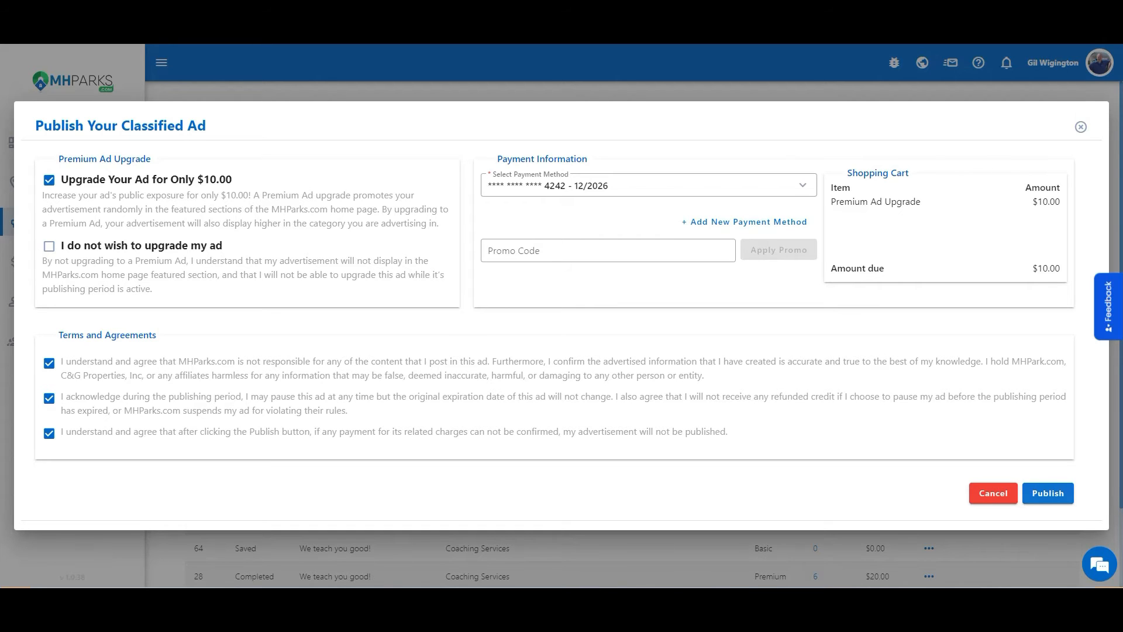
click(1048, 493)
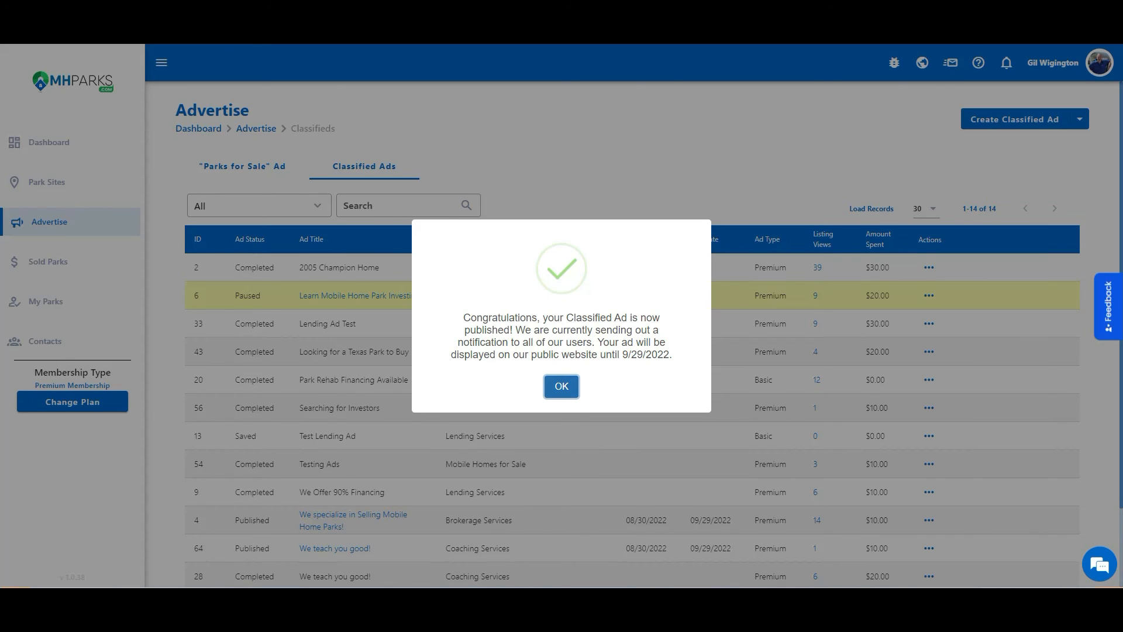
click(561, 386)
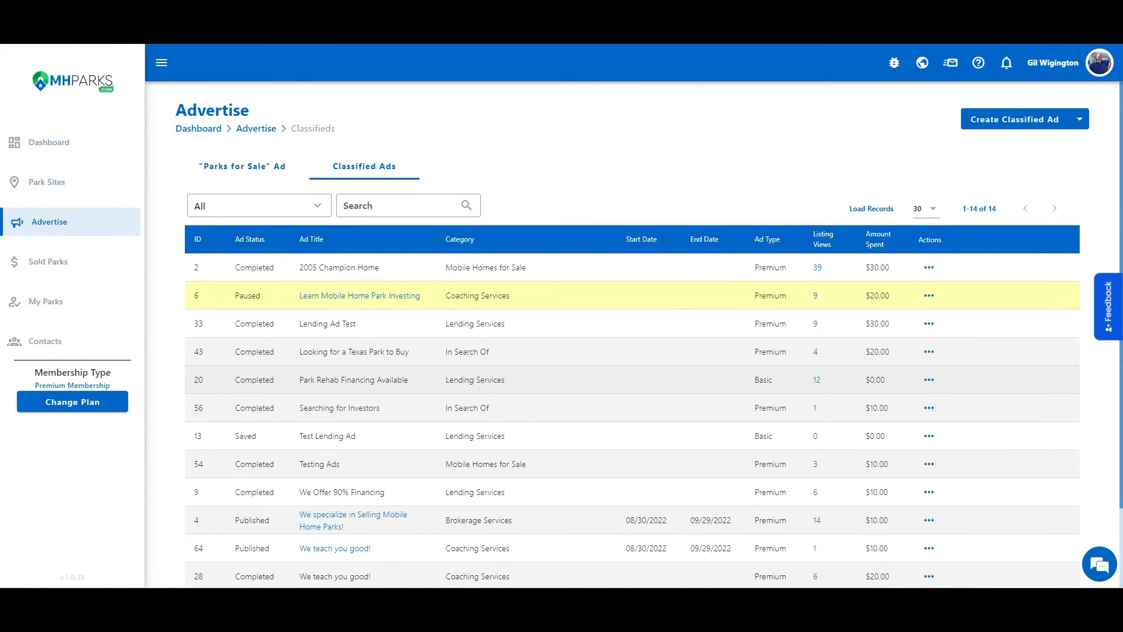
- Find the published Coaching Services ad "We teach you good!" in the classified ads list and pause it
scroll(632, 351, down, 2)
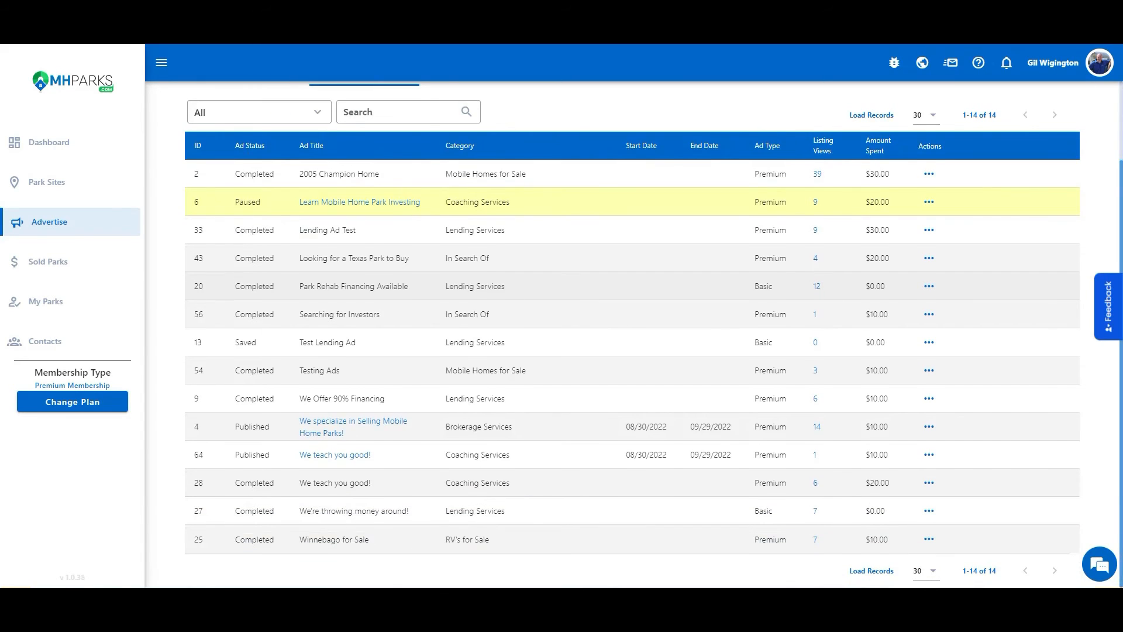
scroll(631, 351, up, 2)
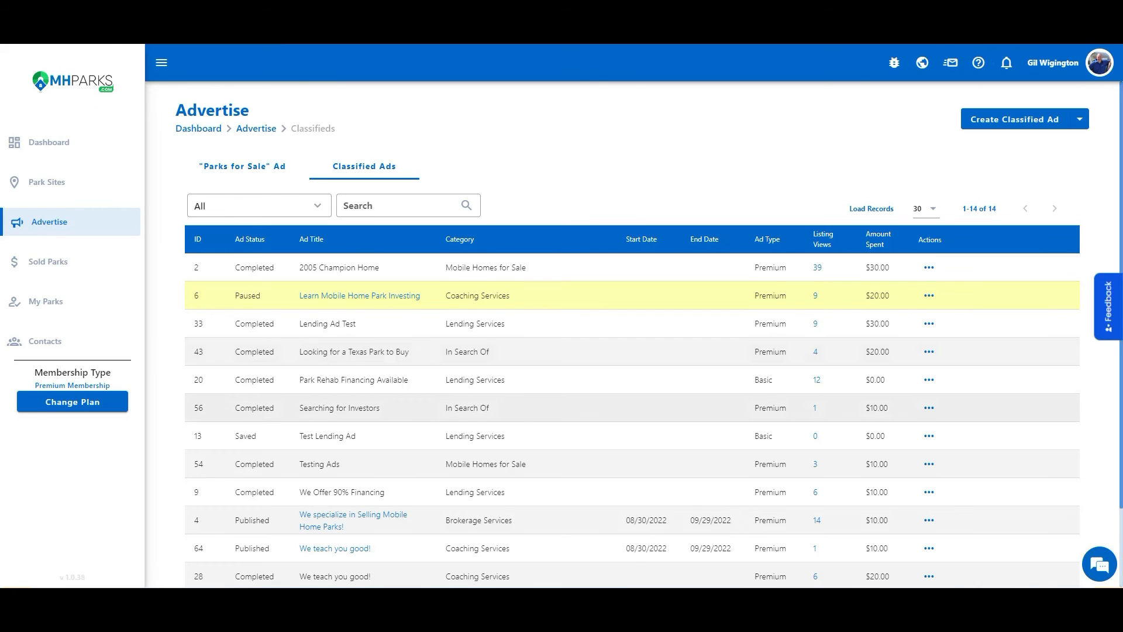
scroll(631, 351, down, 1)
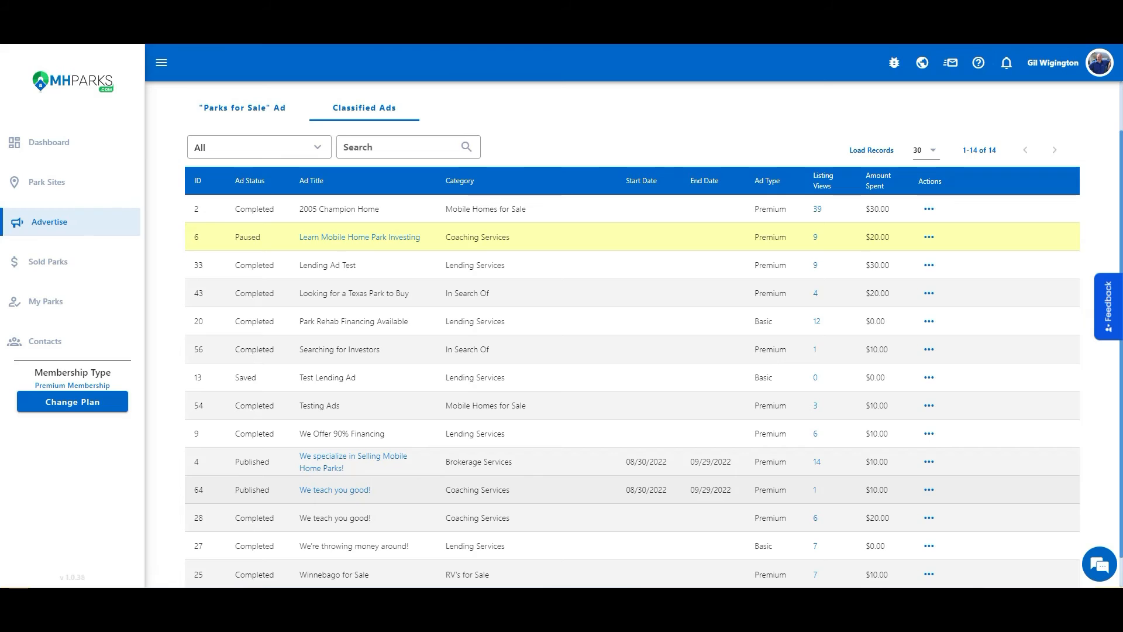
drag(235, 490, 888, 489)
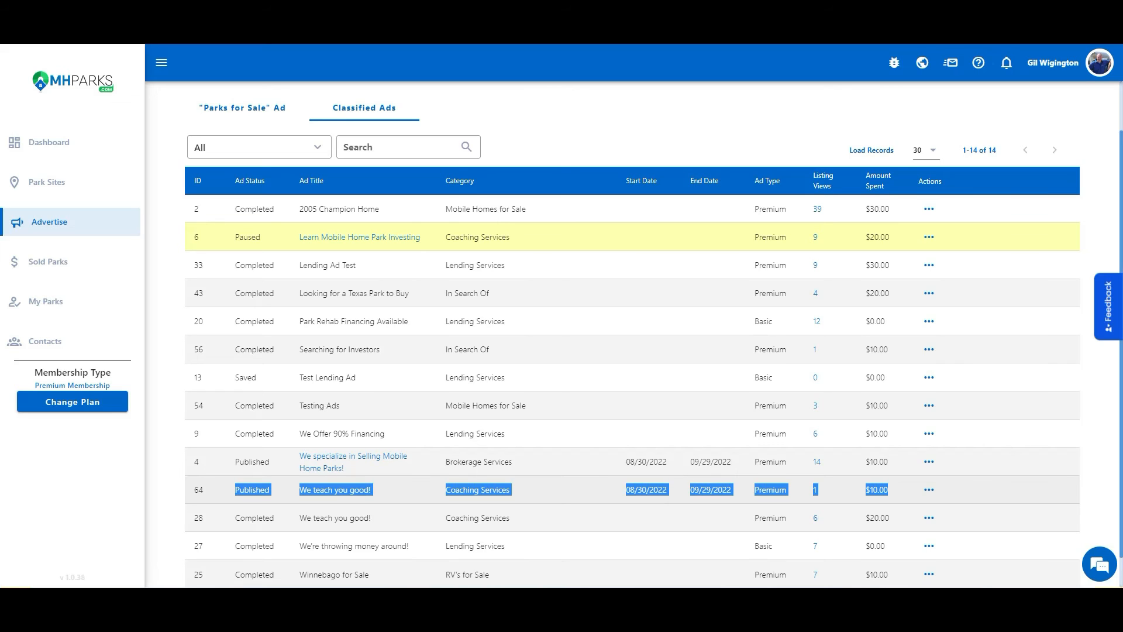
click(894, 490)
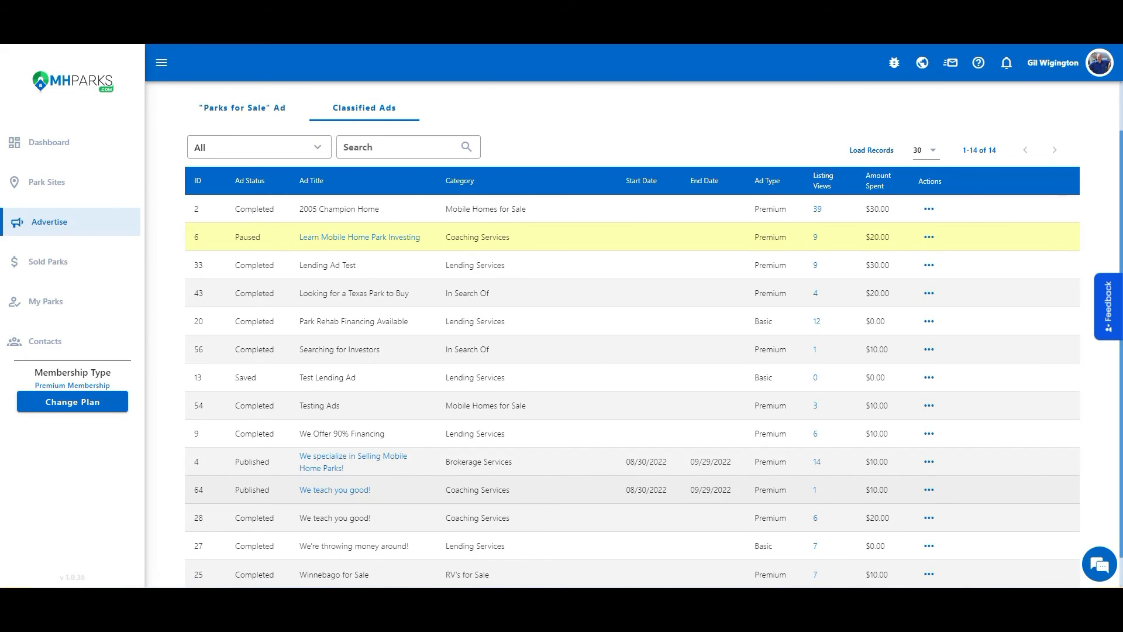
click(929, 489)
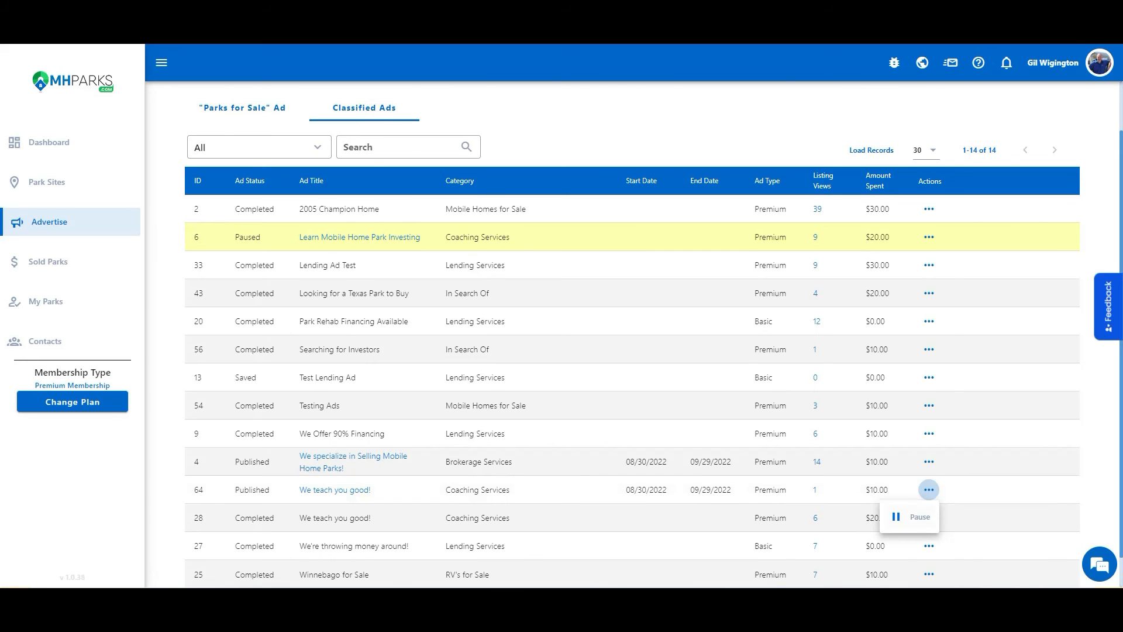
click(912, 516)
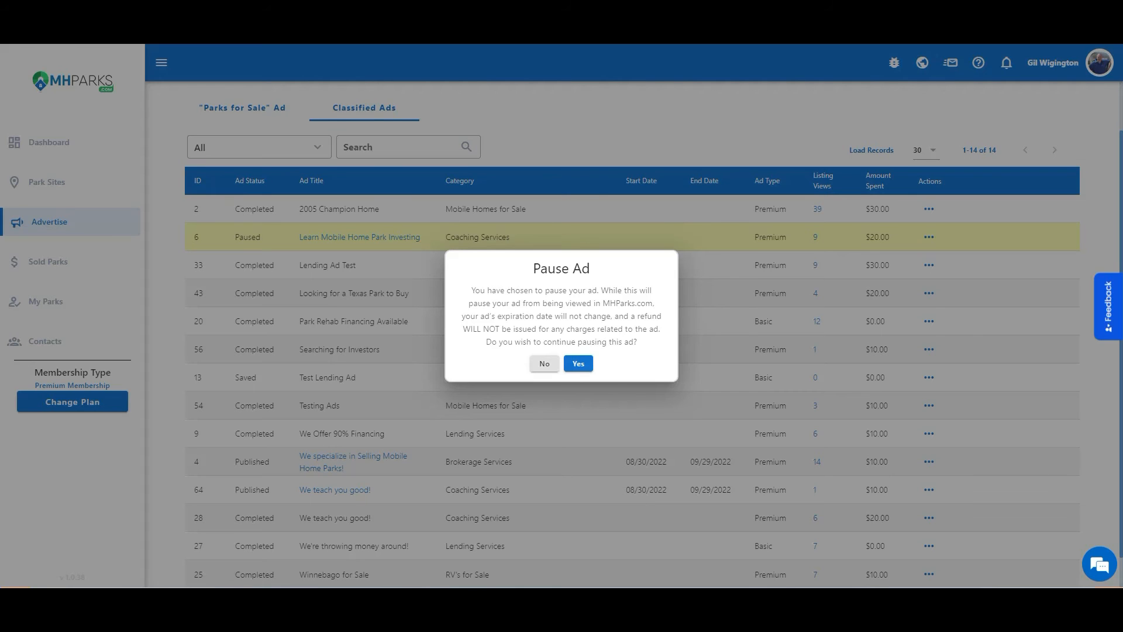
click(577, 364)
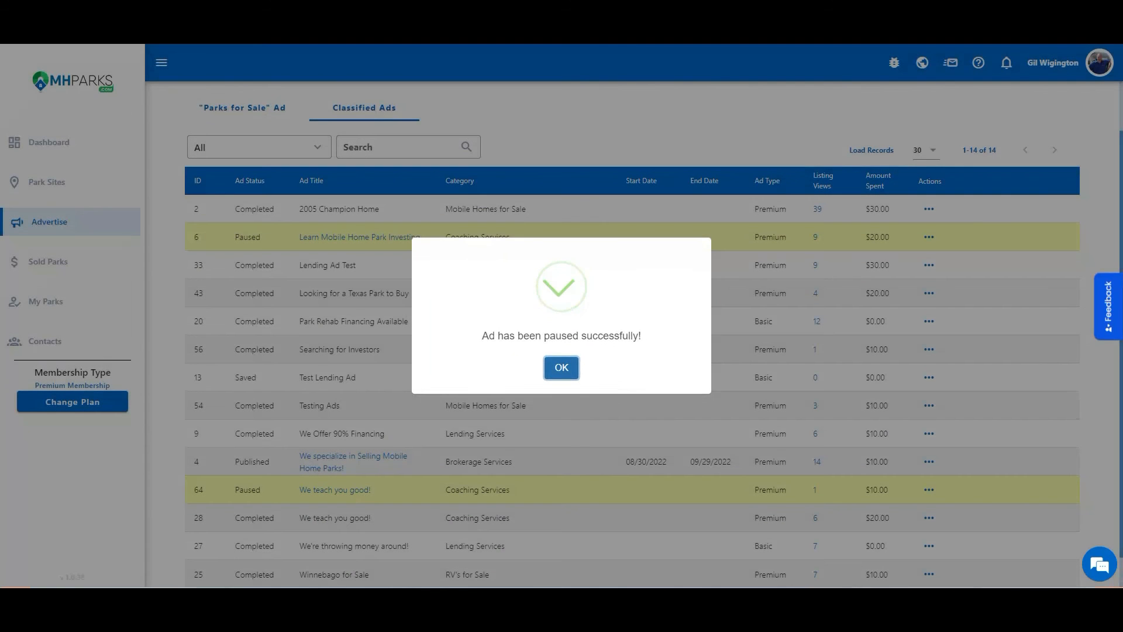
click(570, 367)
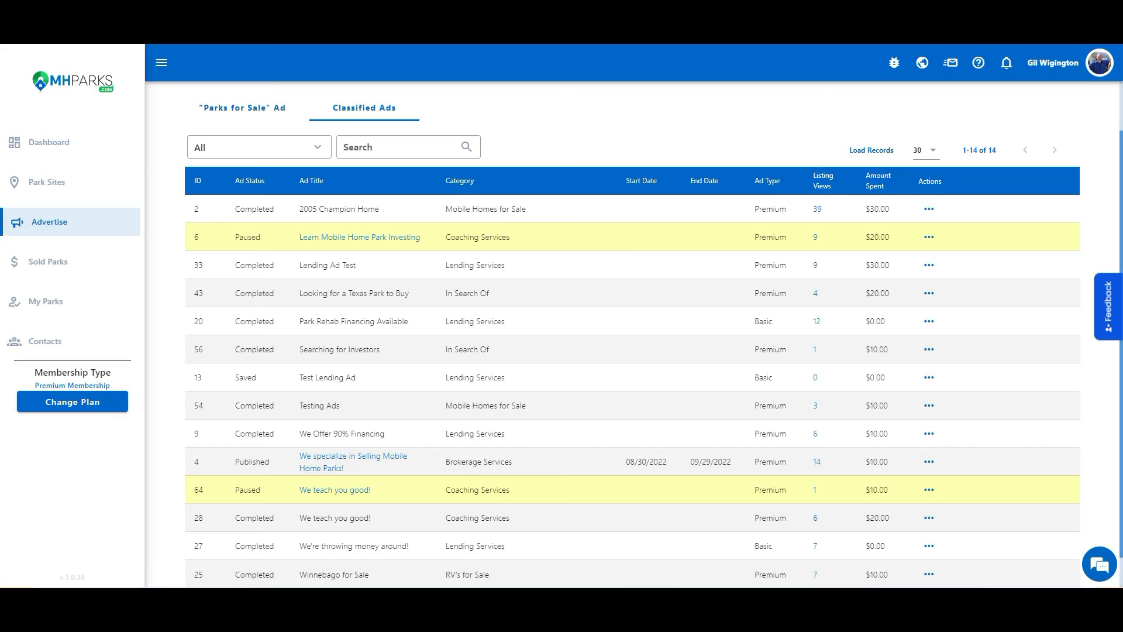
- Open the paused Coaching Services ad for editing and change its title to "We teach you well!"
click(928, 489)
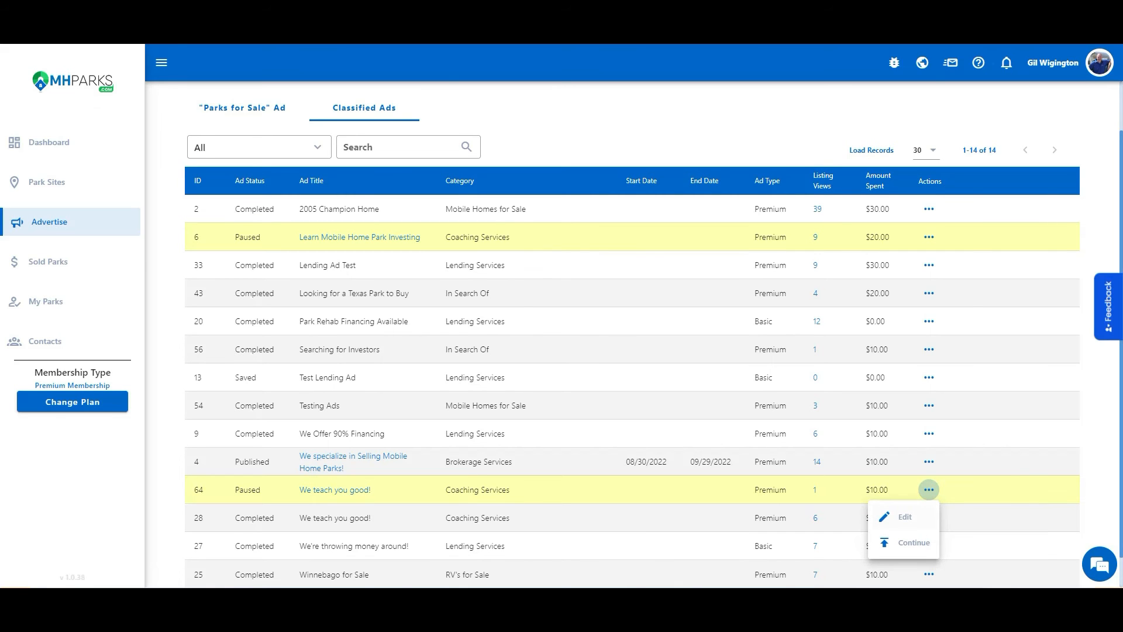
click(901, 542)
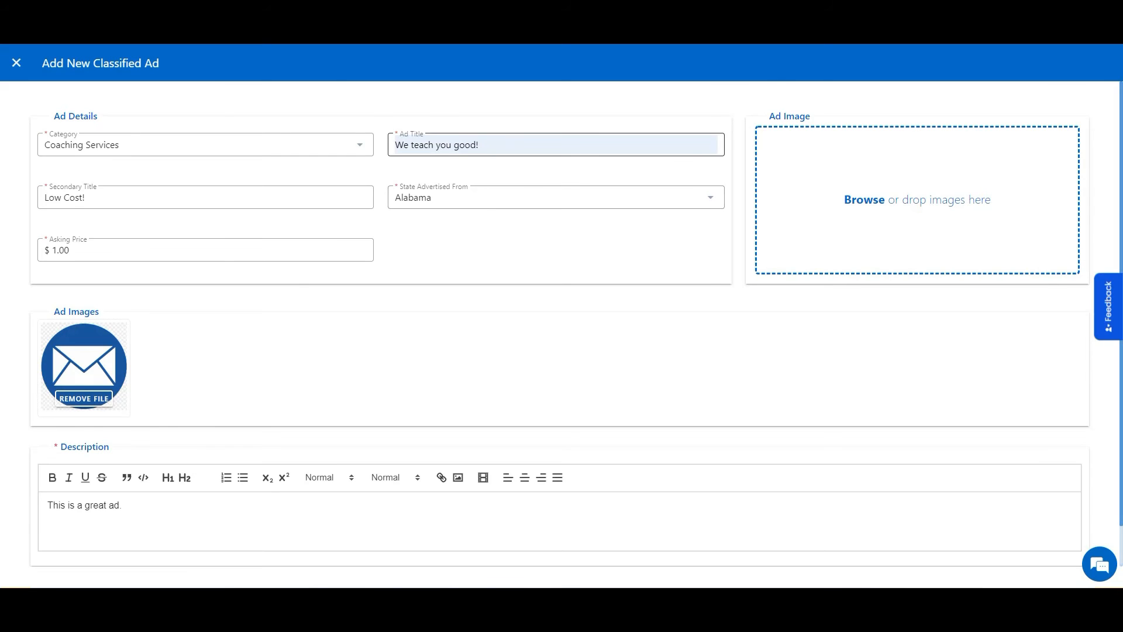
double_click(461, 145)
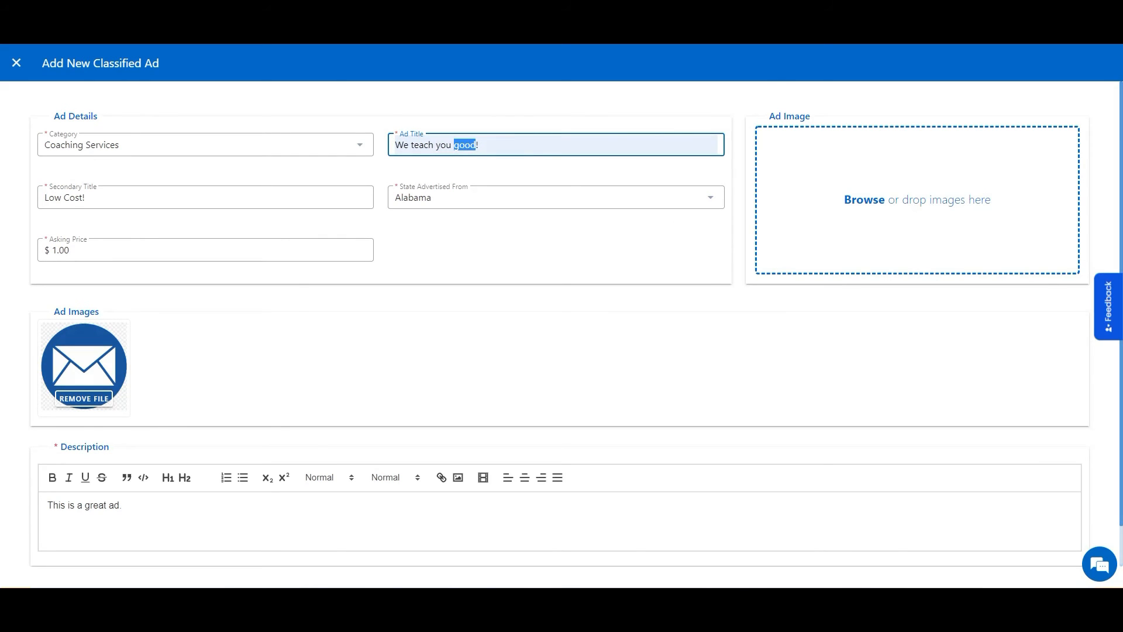
text(well)
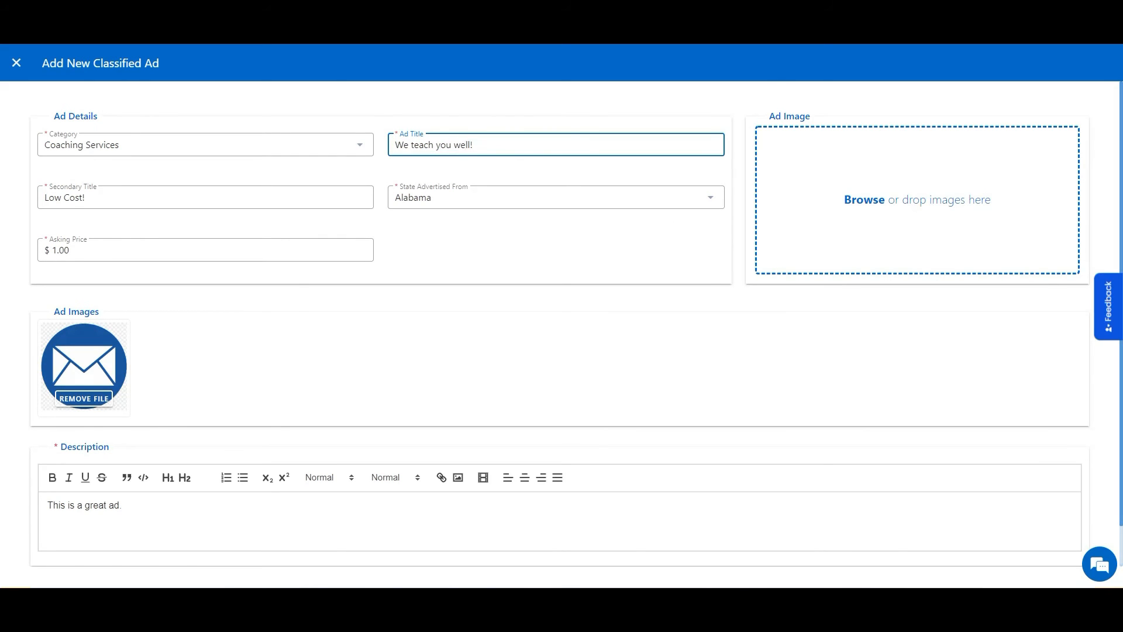
- Continue to the branding options, save the updated ad with the profile branding kept, and return to the classified ads list
scroll(561, 334, down, 1)
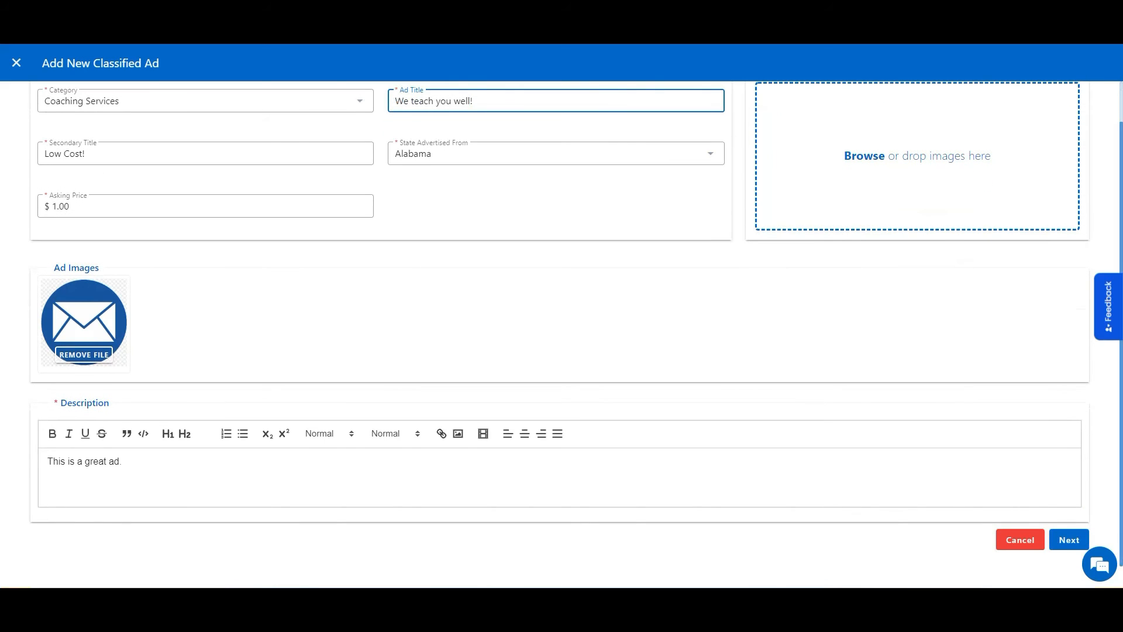
click(1070, 540)
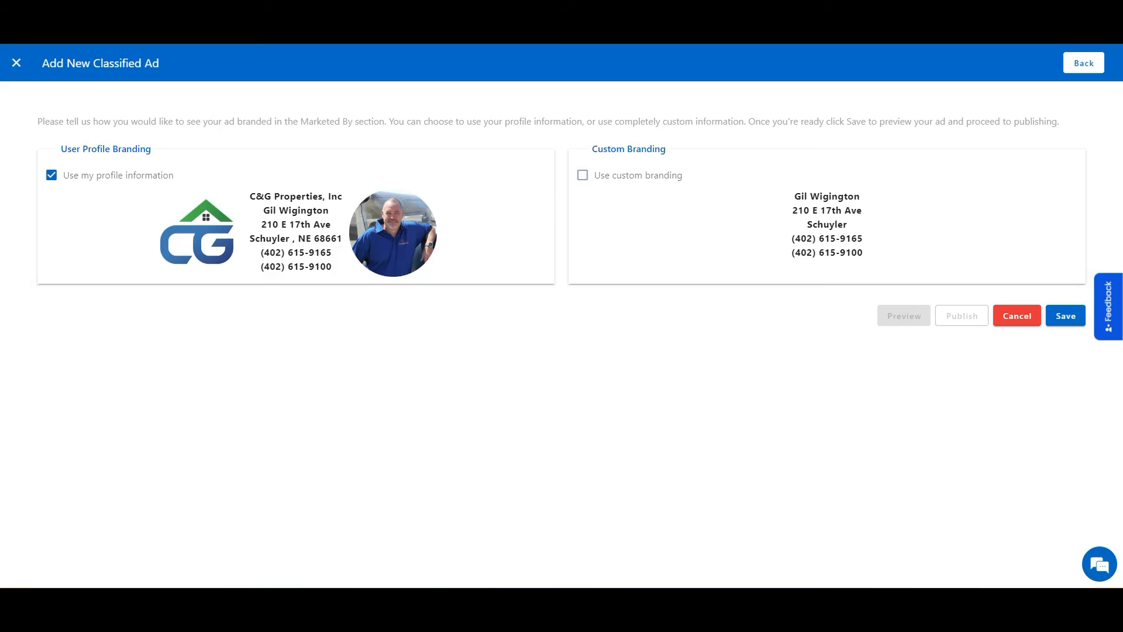
click(1066, 316)
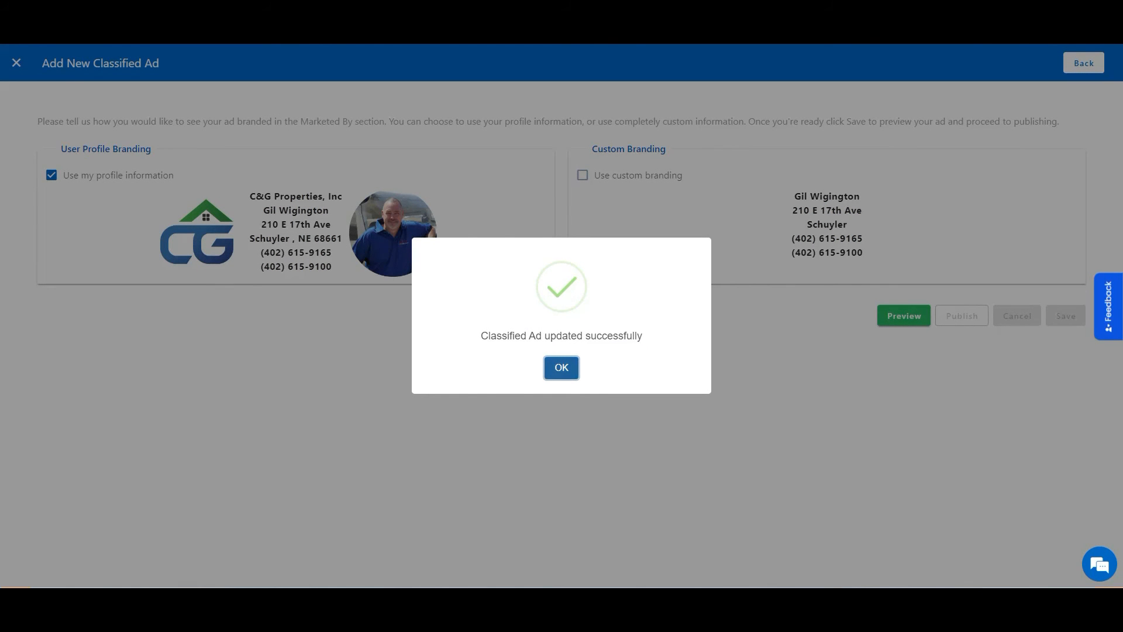
key(Return)
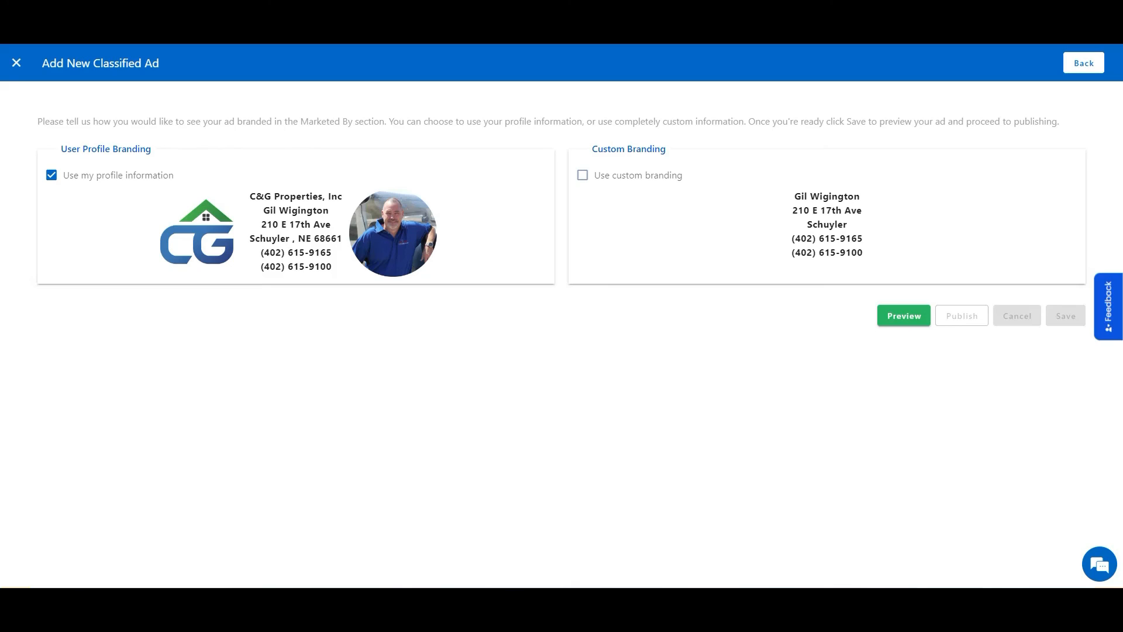
click(17, 62)
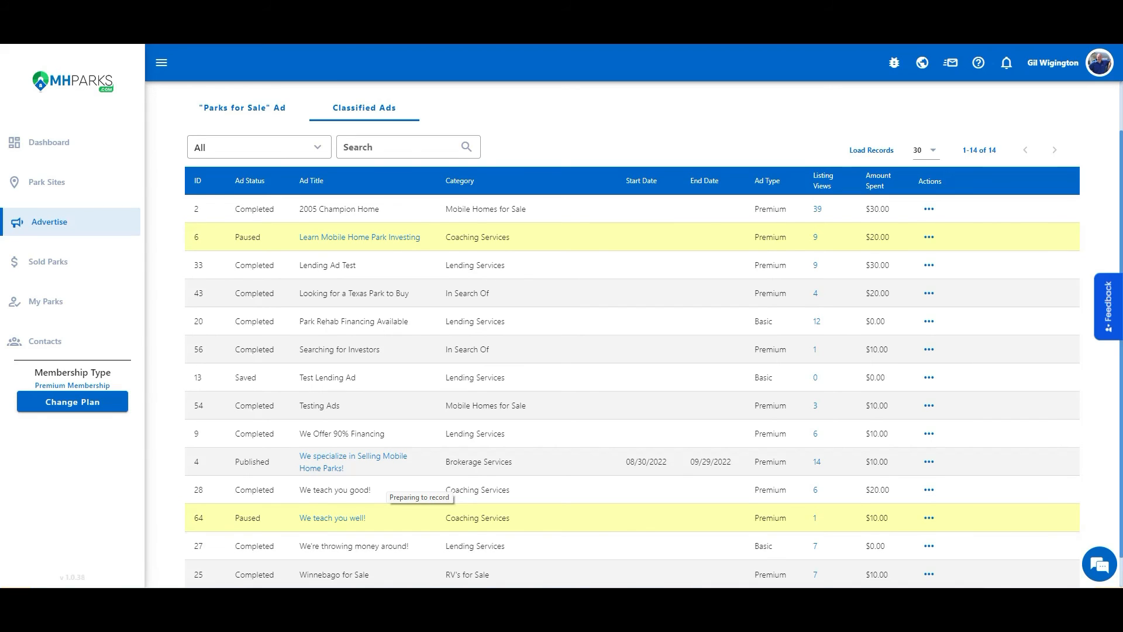
- Continue the paused Coaching Services ad "We teach you well!" so it is viewable again, and dismiss the confirmation
click(929, 518)
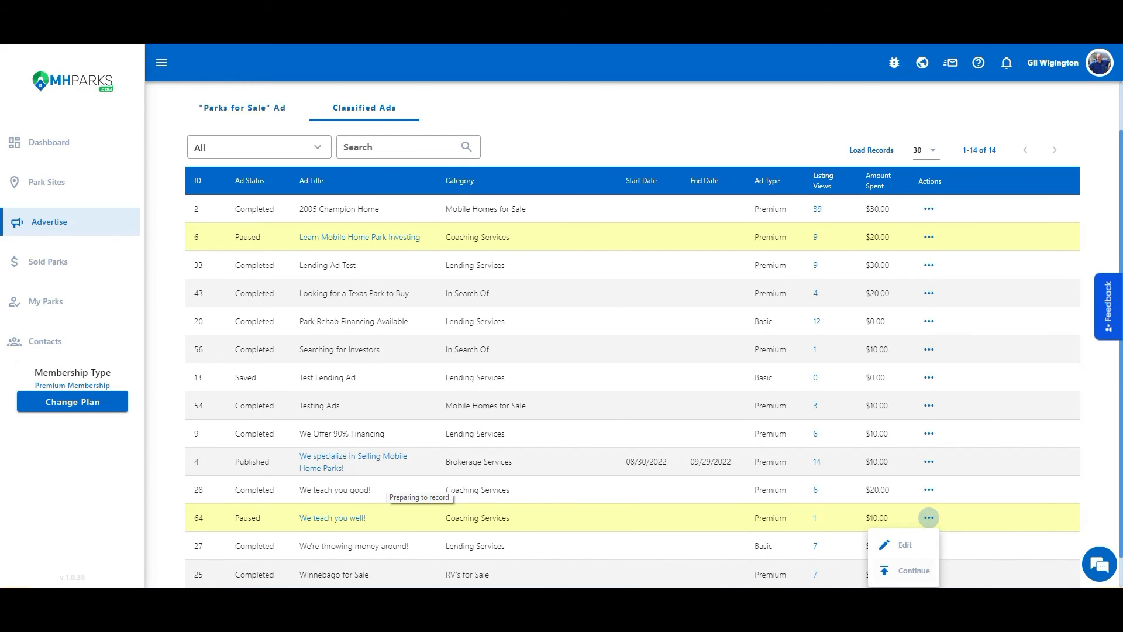
click(906, 570)
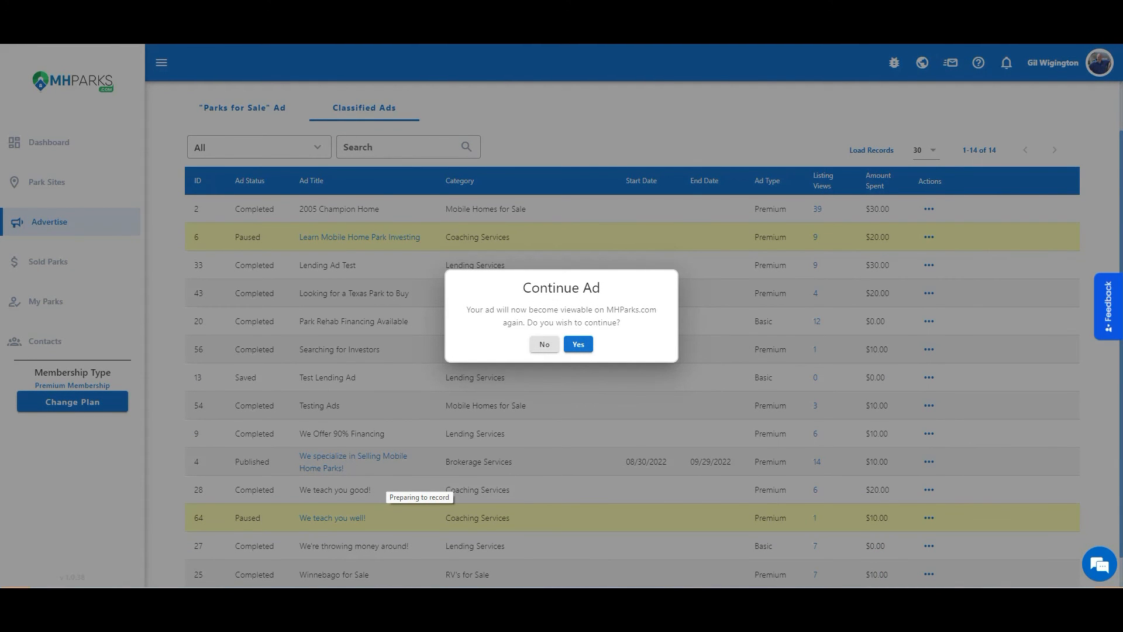
click(578, 345)
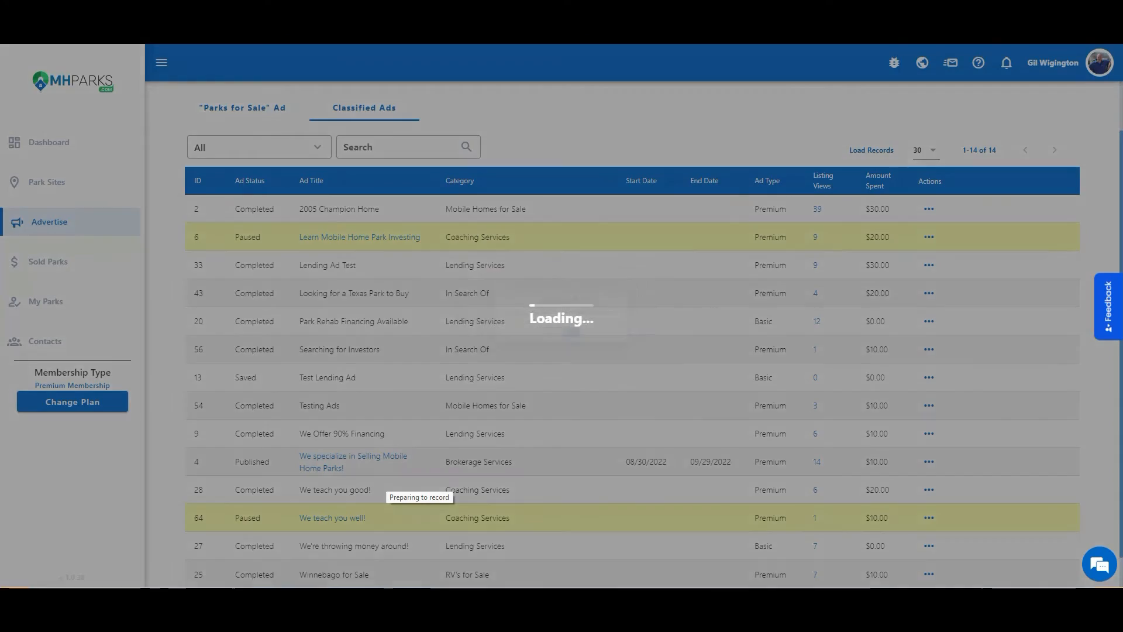
click(561, 369)
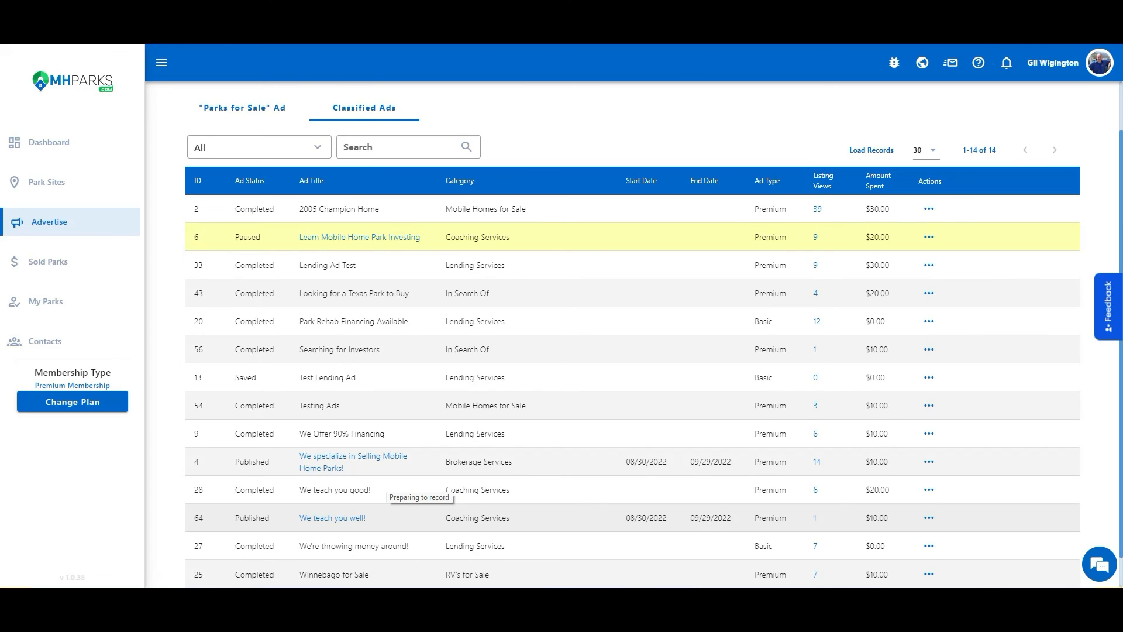
- Review the listing views of the "We teach you well!" and "We specialize in Selling Mobile Home Parks!" ads, closing each list
click(815, 518)
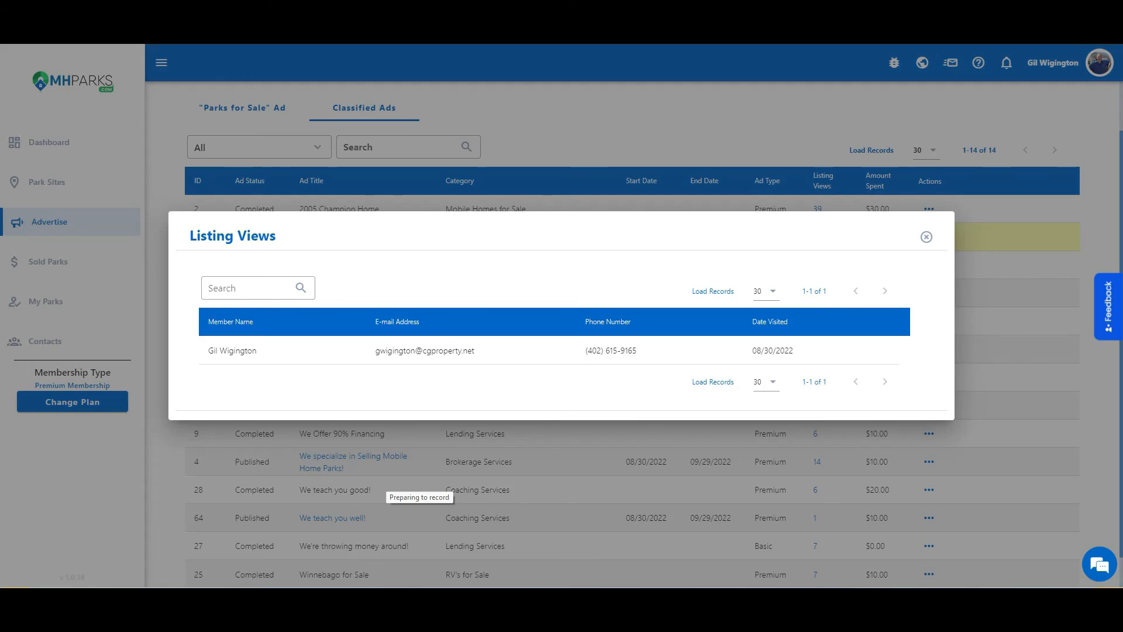
click(926, 237)
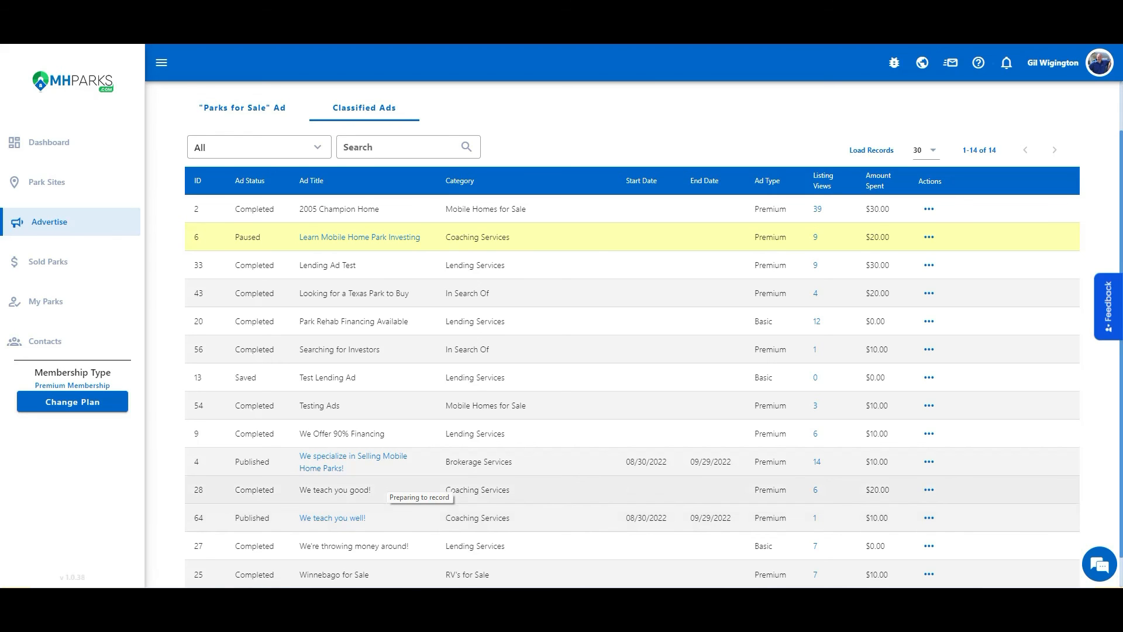
click(817, 461)
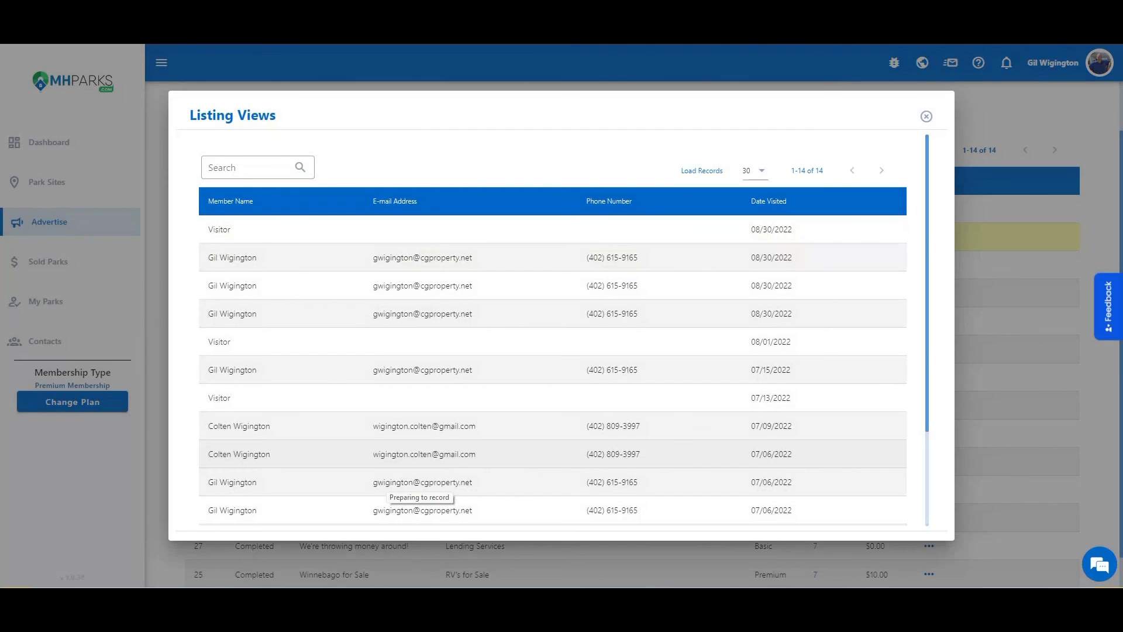
scroll(552, 351, down, 2)
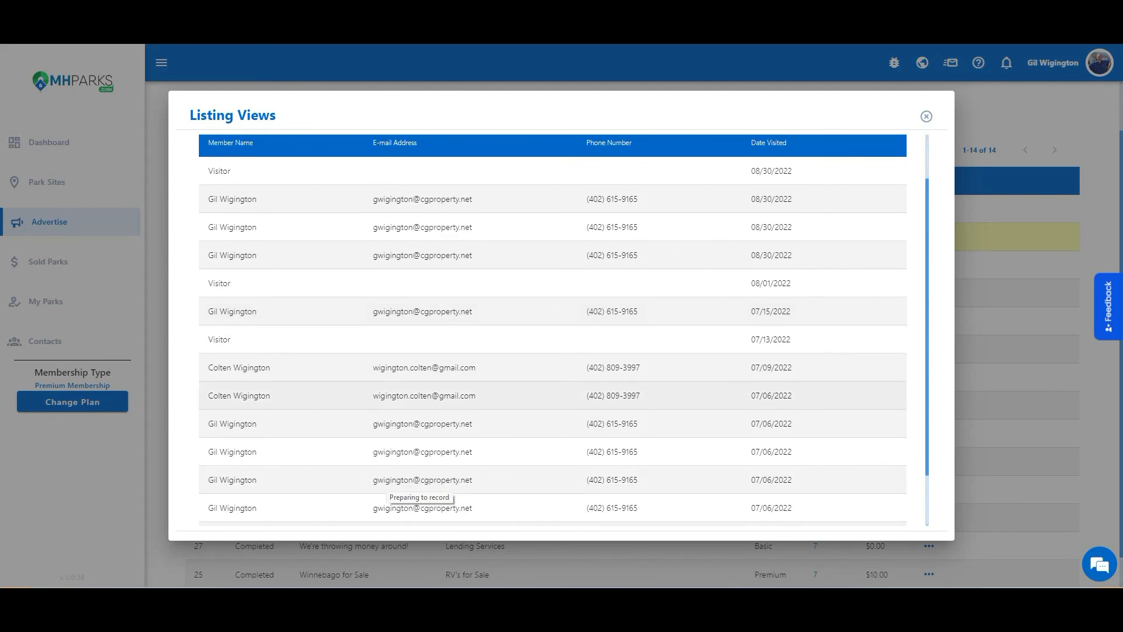
click(926, 116)
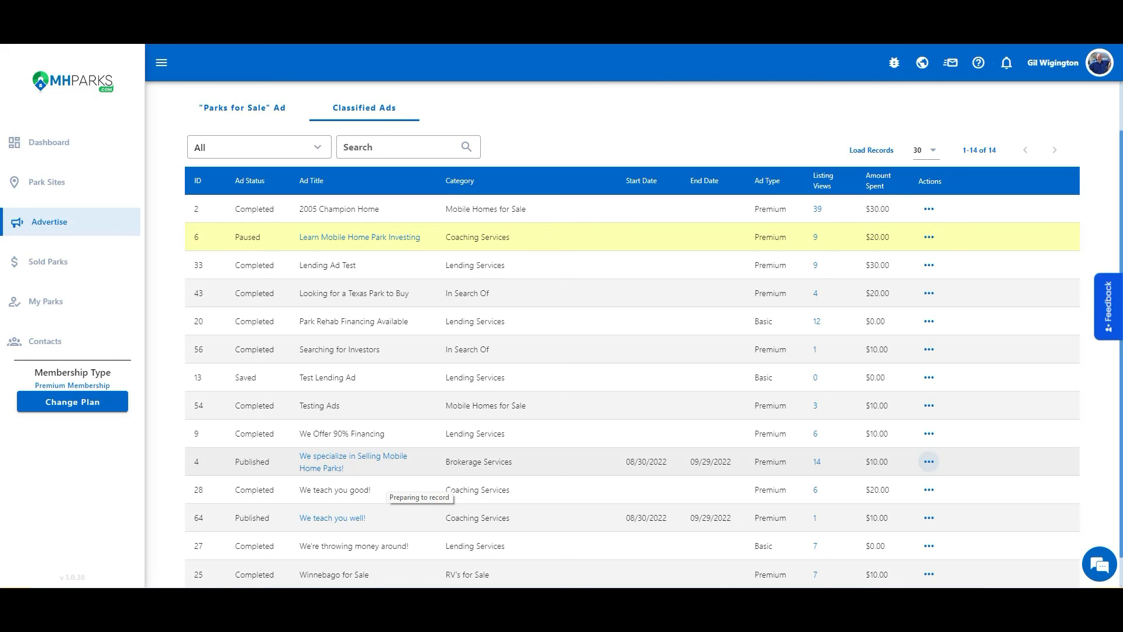
- Pause the published Brokerage Services ad "We specialize in Selling Mobile Home Parks!" and dismiss the confirmation
click(929, 461)
click(912, 489)
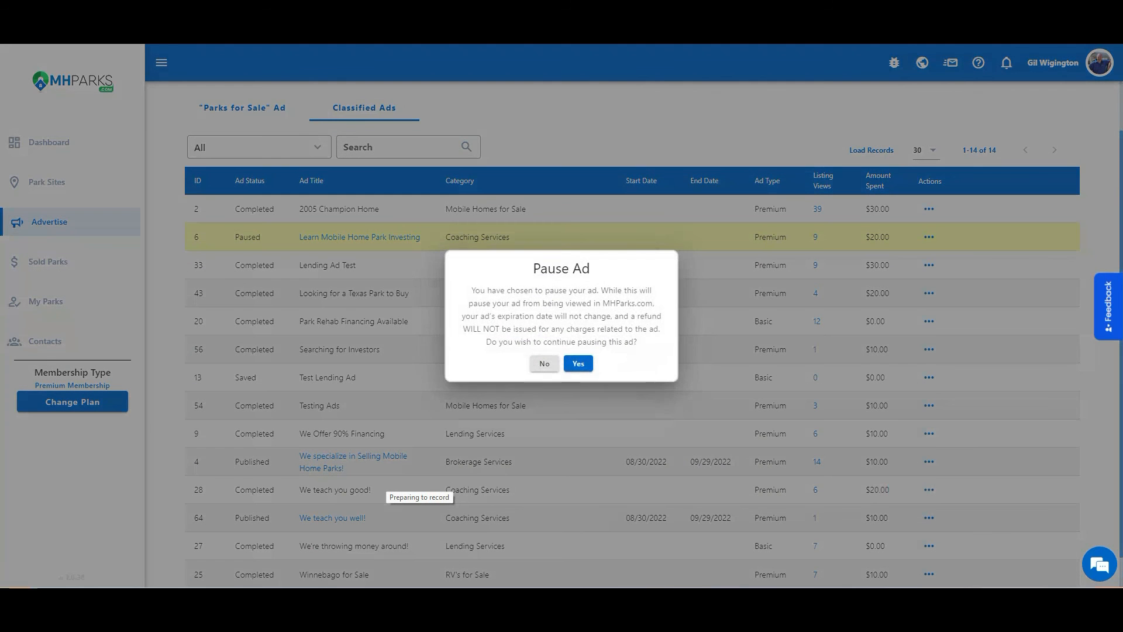
click(577, 291)
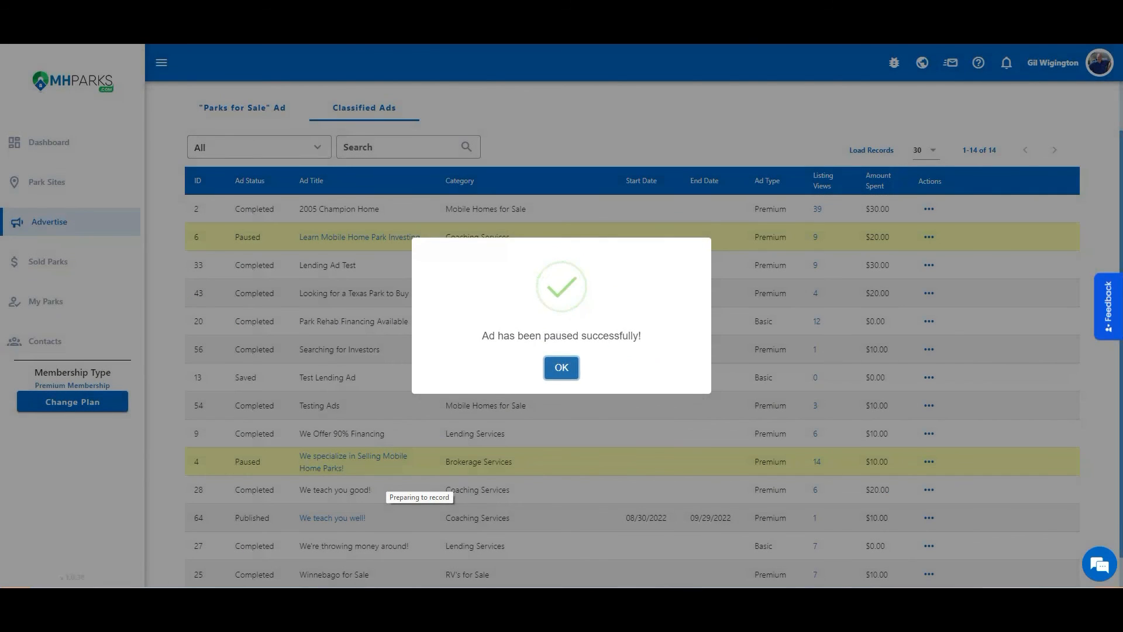
click(561, 367)
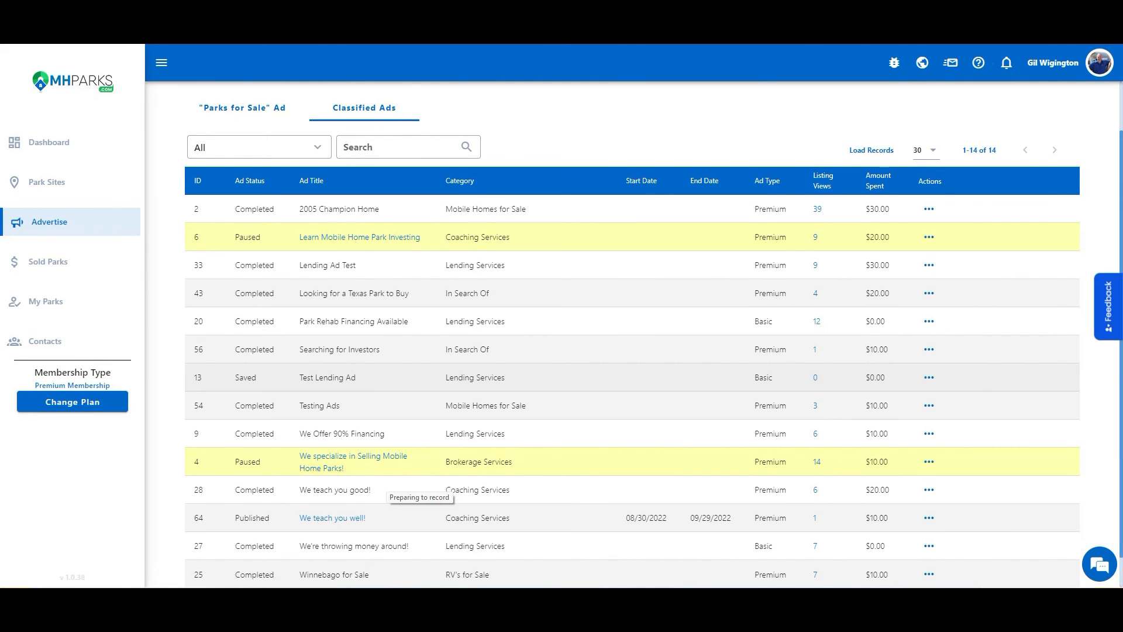